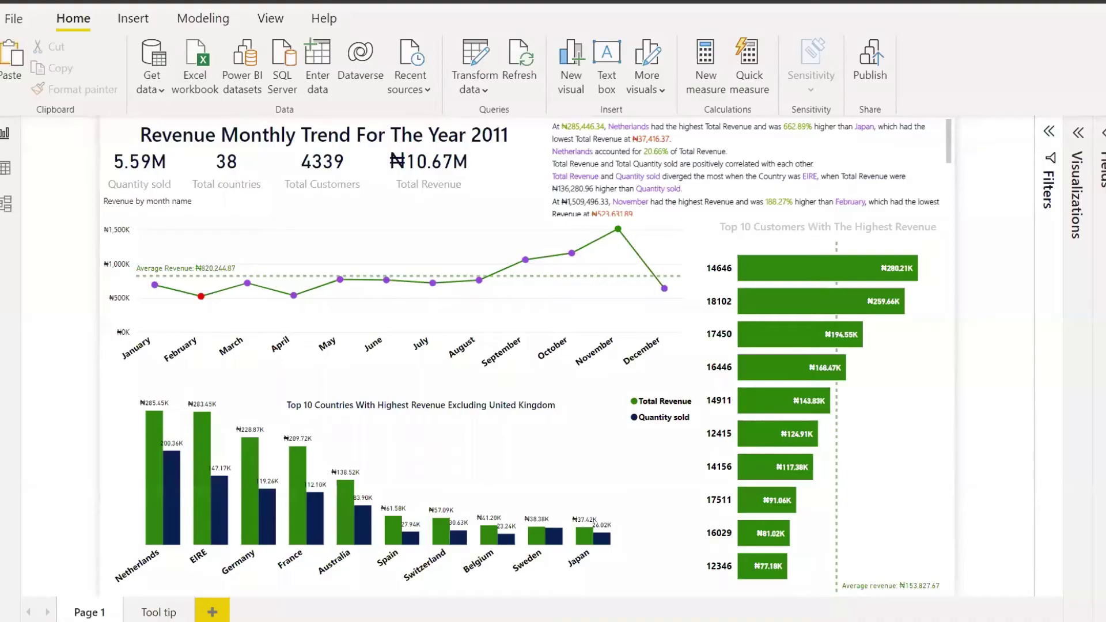
Step: Cross-filter the report to November, then clear the November filter again
scroll(753, 187, "down", 3)
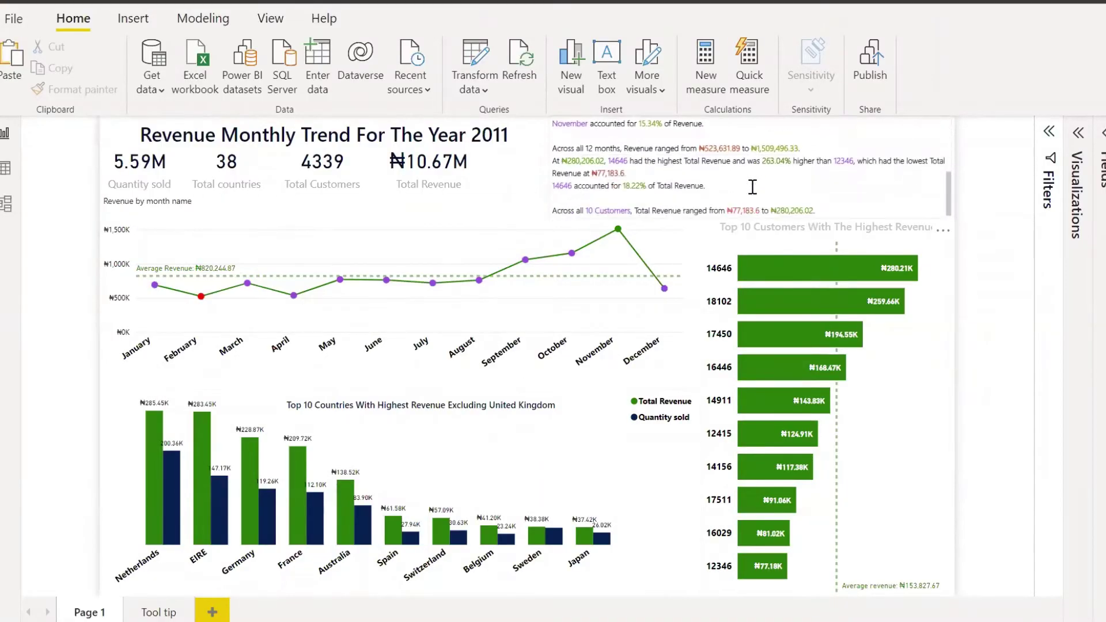
left_click(618, 228)
left_click(617, 229)
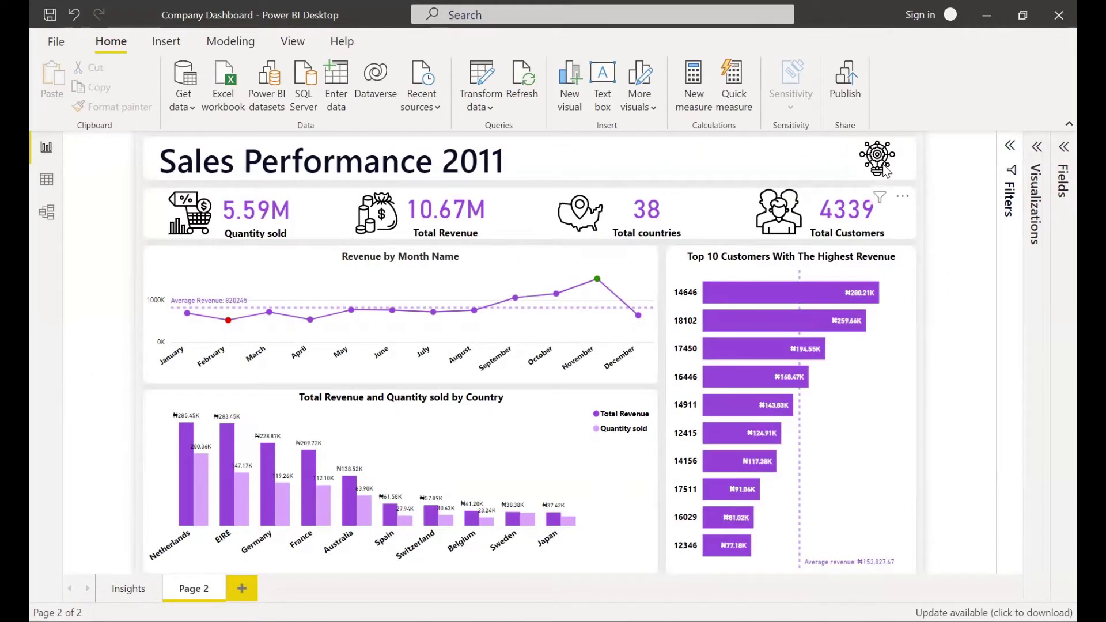
Step: Open Adobe Color from the search results and browse its colour wheel, Explore and Trends palettes
mouse_move(869, 167)
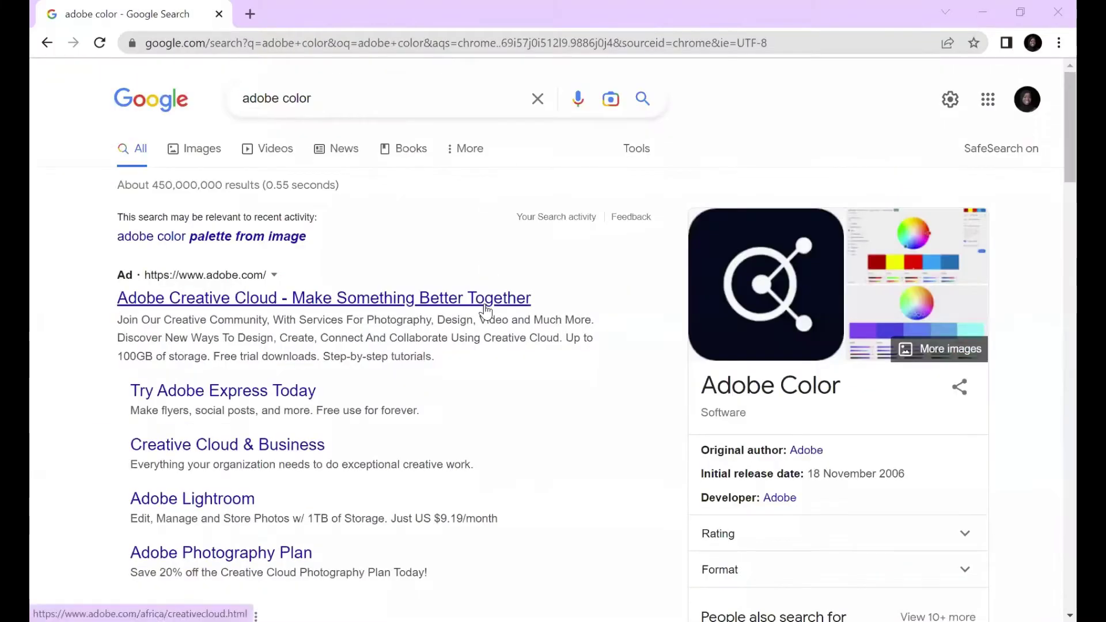
scroll(486, 313, "down", 5)
left_click(438, 358)
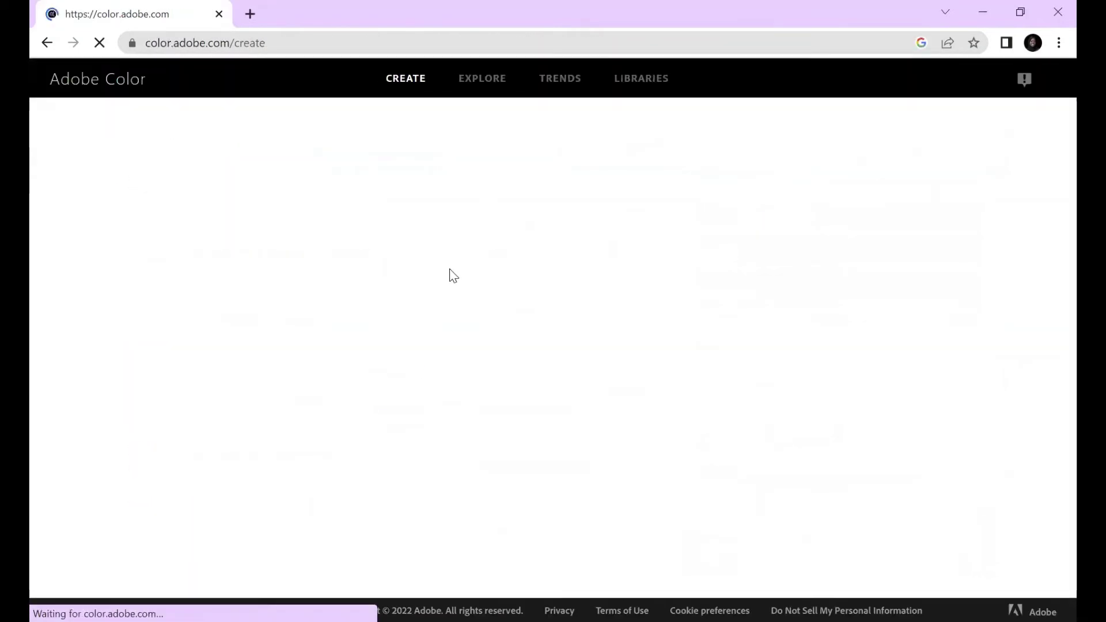
scroll(420, 340, "up", 2)
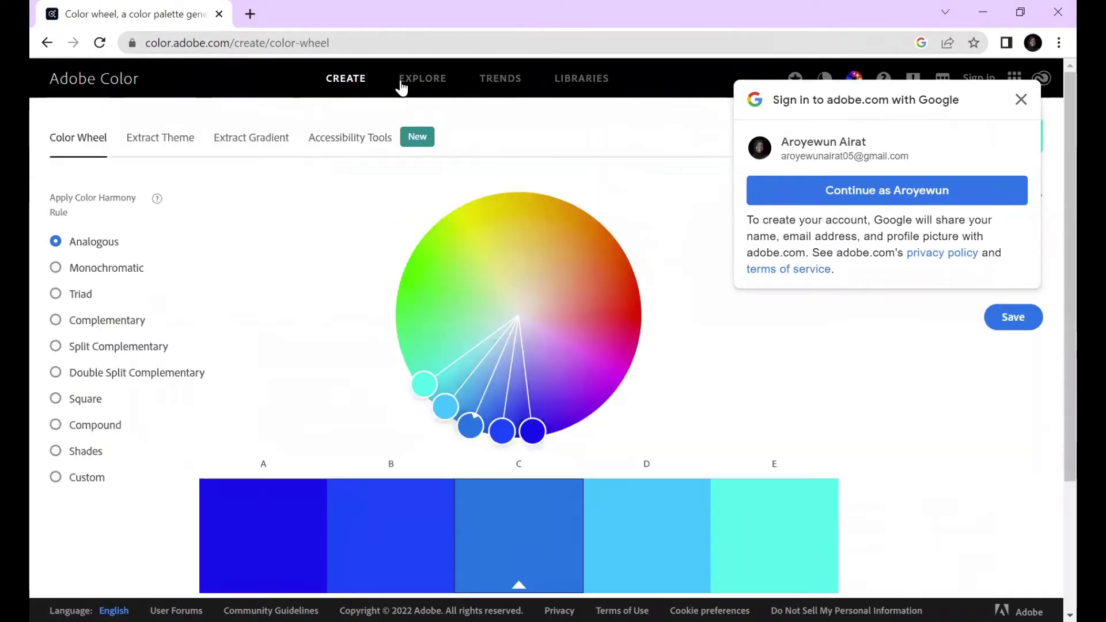
left_click(424, 78)
scroll(453, 387, "down", 8)
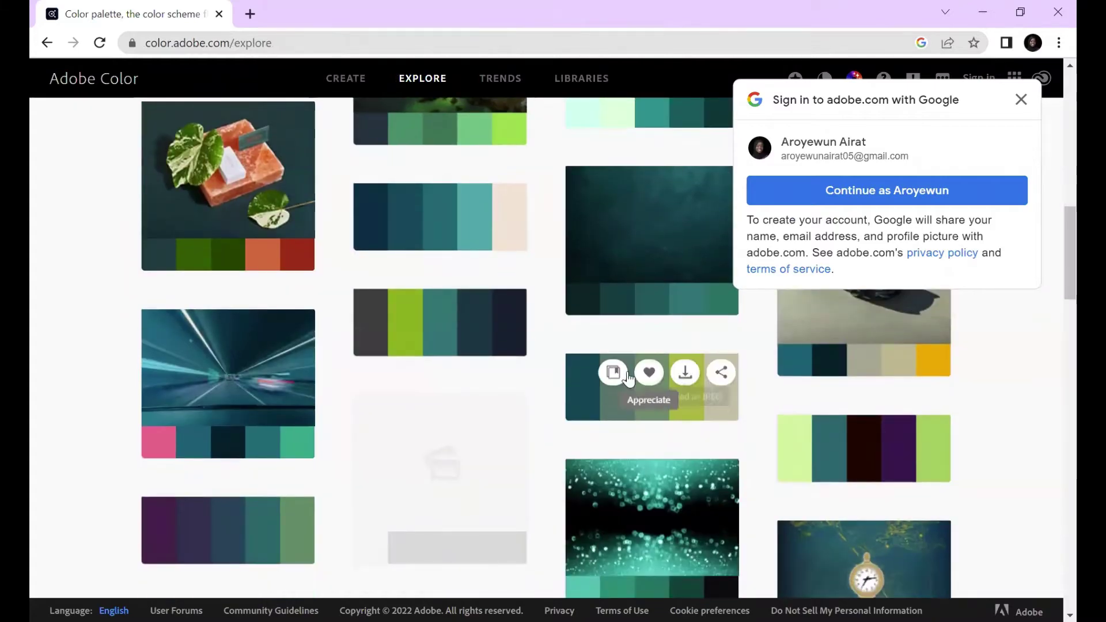
left_click(508, 79)
scroll(301, 361, "down", 6)
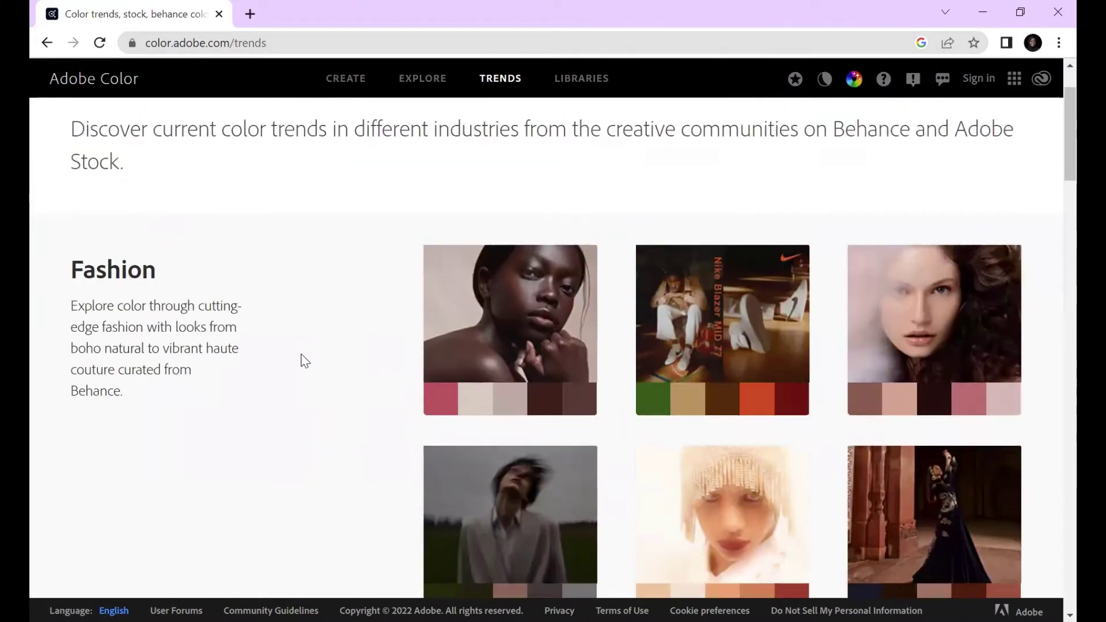
scroll(301, 361, "down", 15)
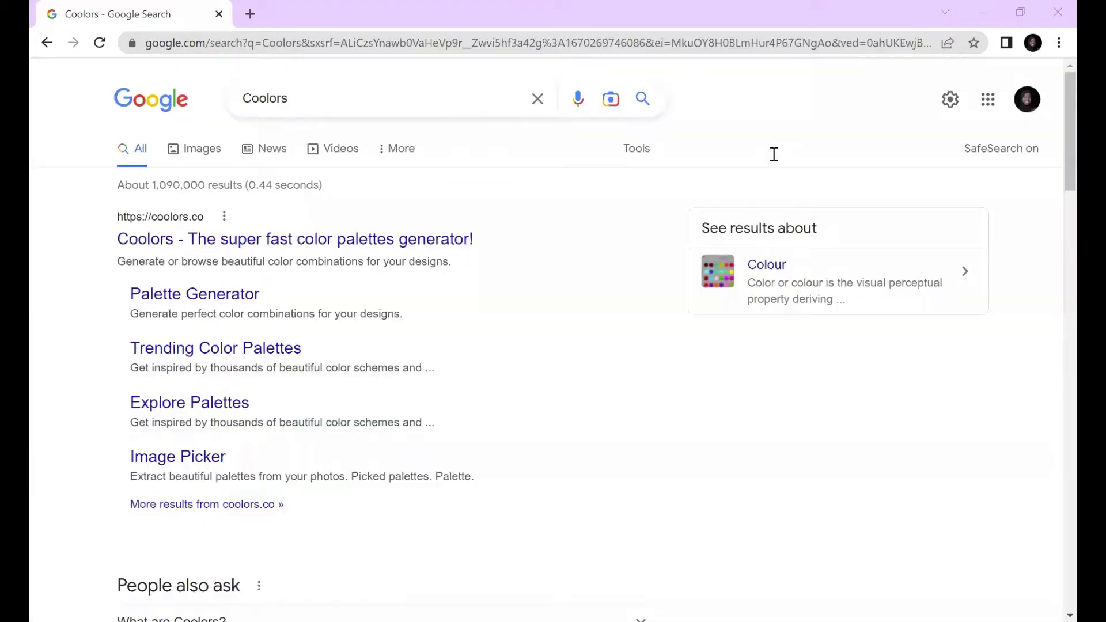
Step: Open Coolors from the search results, dismiss the What's new popup and accept cookies
left_click(249, 244)
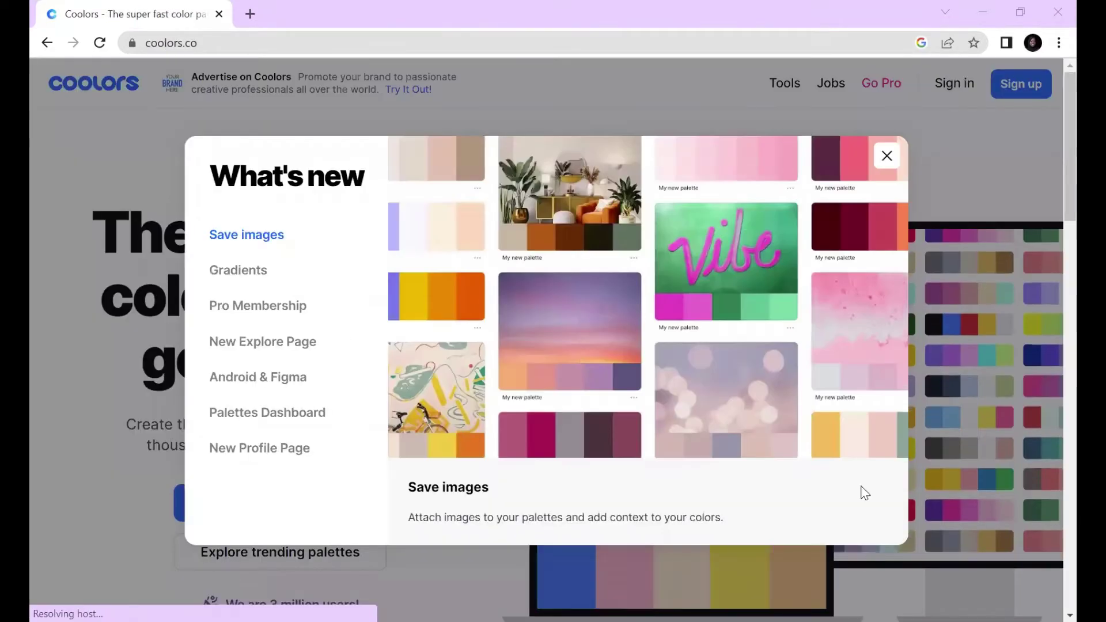
left_click(885, 157)
left_click(604, 405)
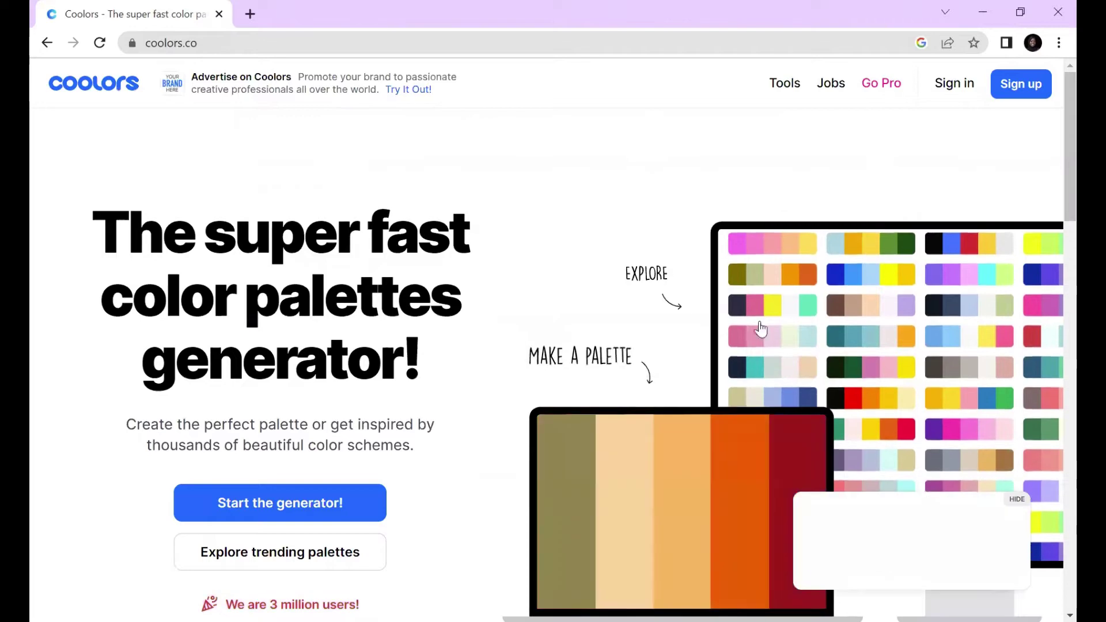
Step: Go to Coolors' trending colour palettes and scroll through the popular palettes
scroll(636, 403, "down", 4)
scroll(634, 404, "down", 13)
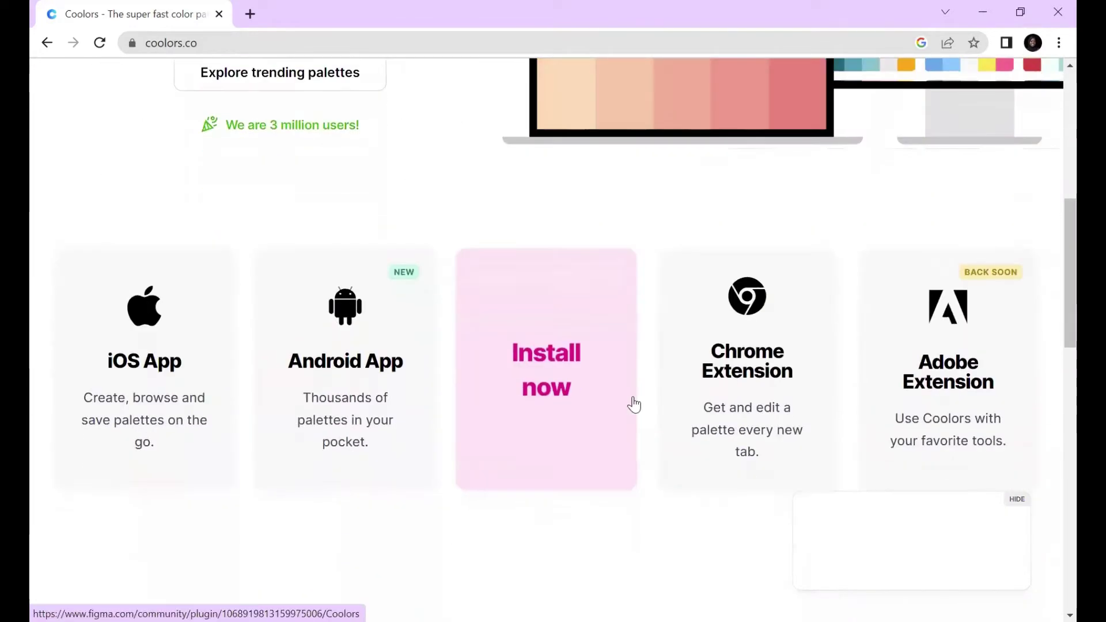
scroll(289, 484, "up", 17)
left_click(289, 483)
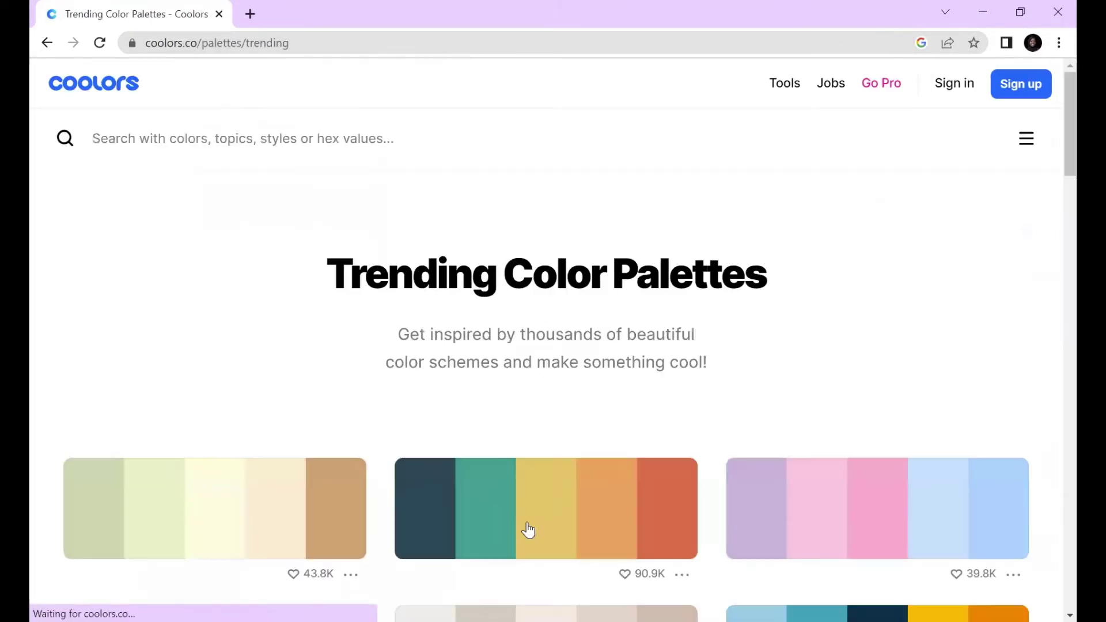
scroll(526, 528, "down", 4)
scroll(800, 318, "down", 14)
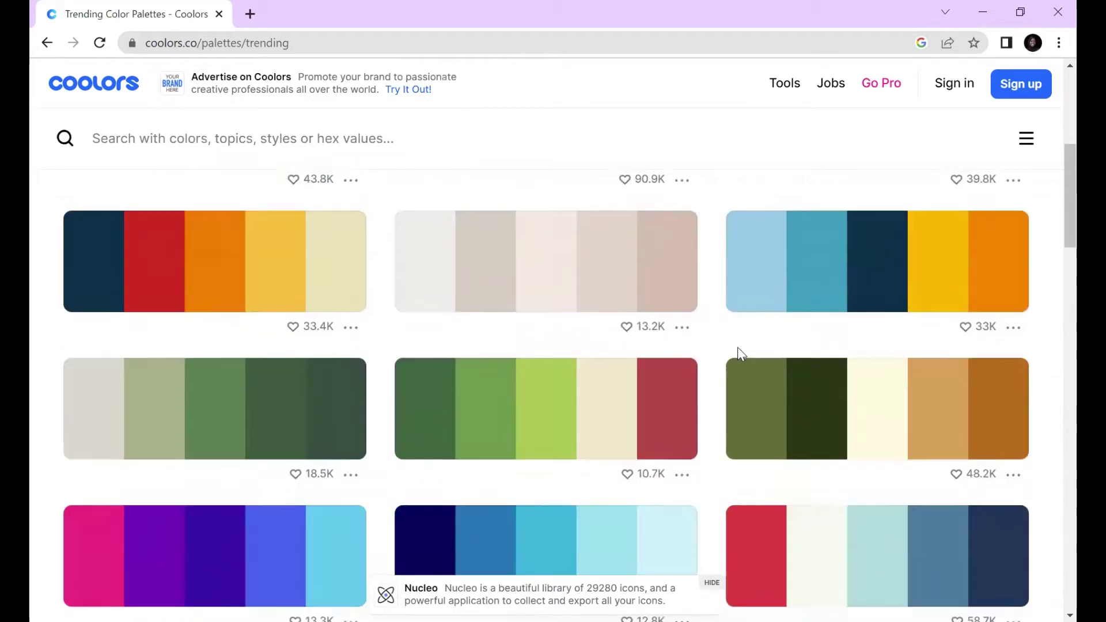
scroll(480, 475, "down", 5)
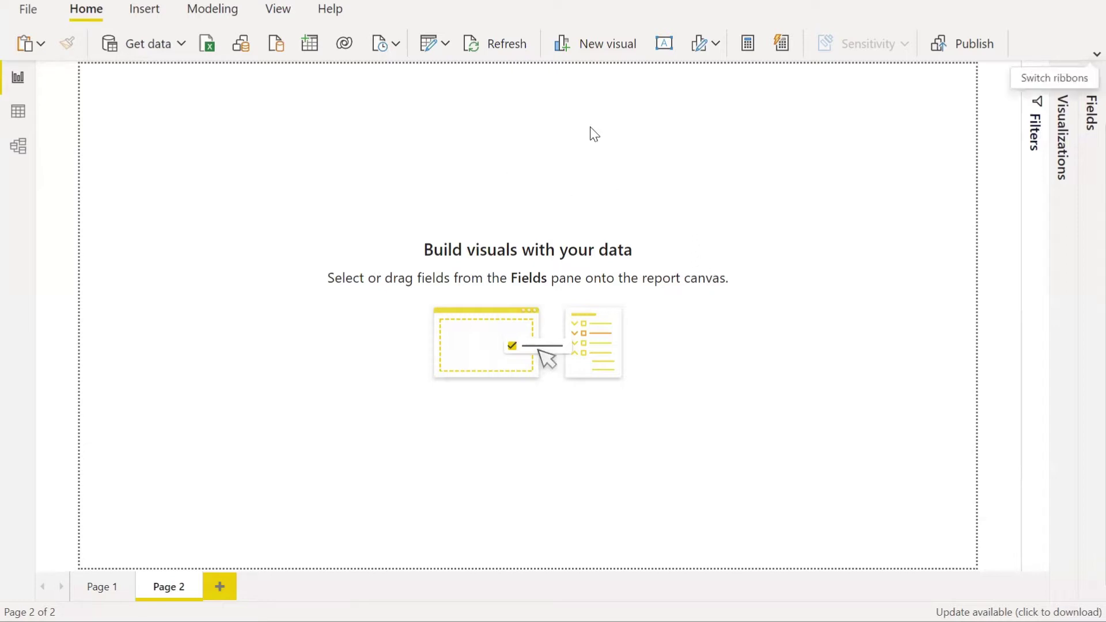
Step: Customize the current theme, replacing the Color 1–6 hex codes with purples, lilac, black and light grey
left_click(285, 13)
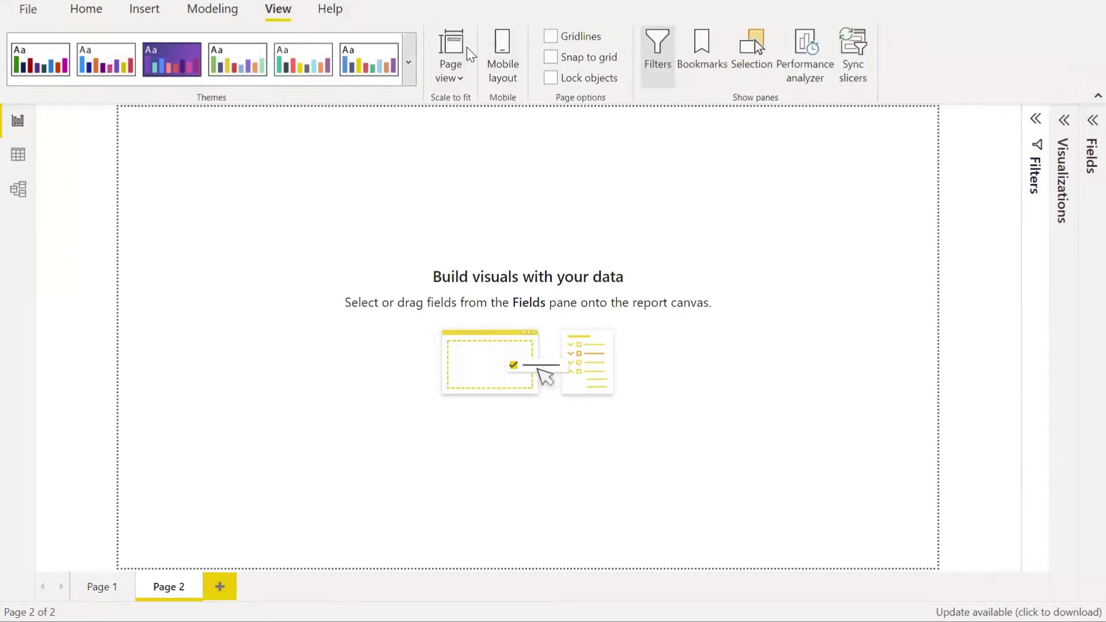
left_click(409, 61)
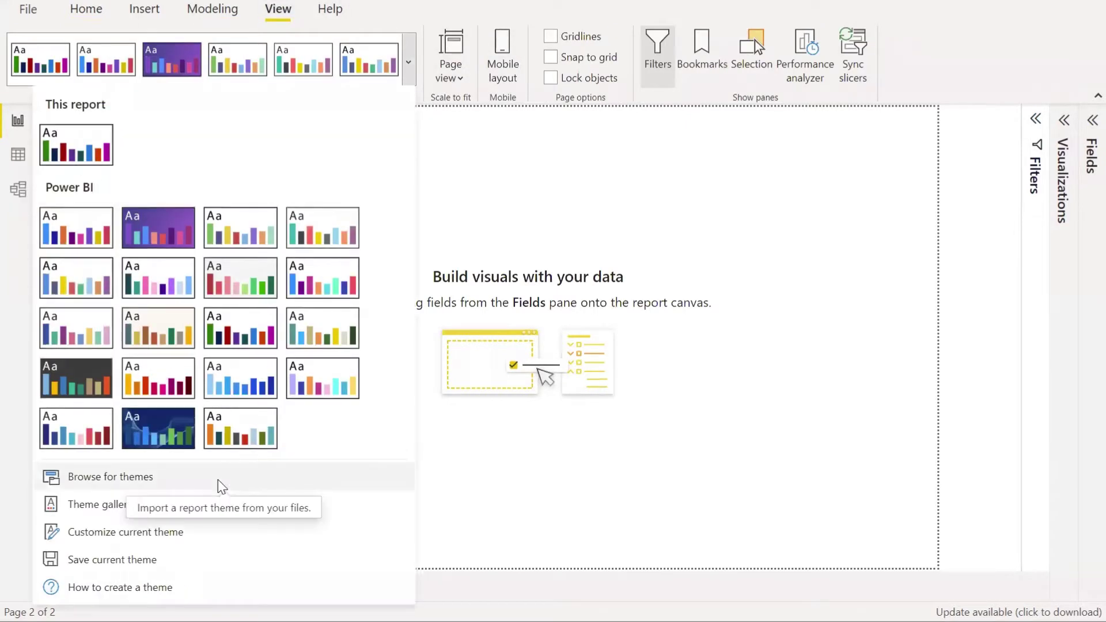
left_click(183, 540)
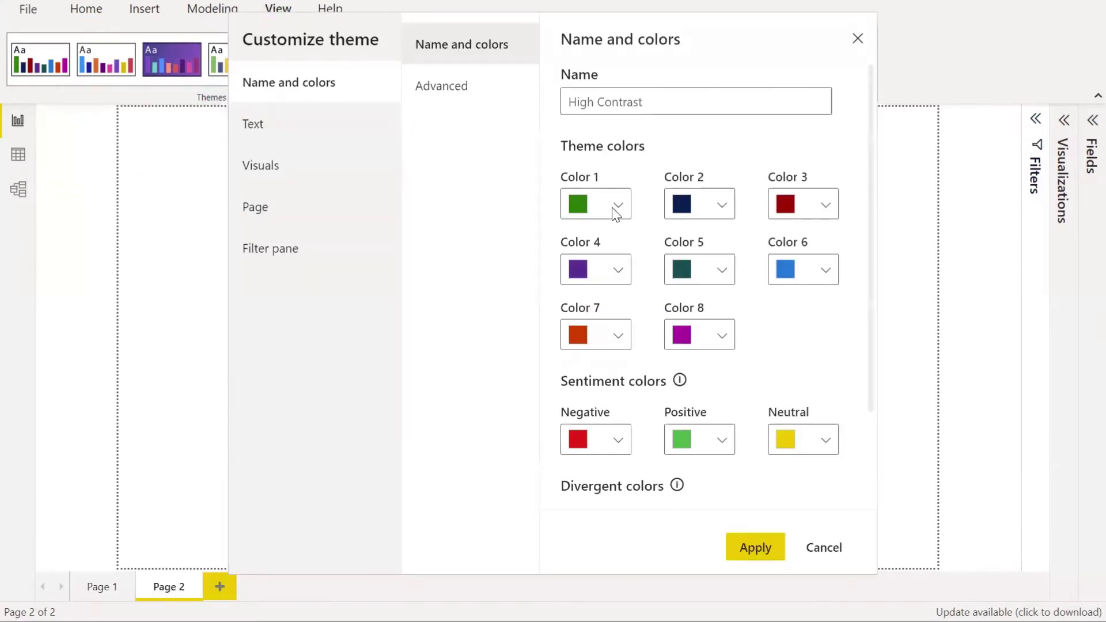
left_click(615, 209)
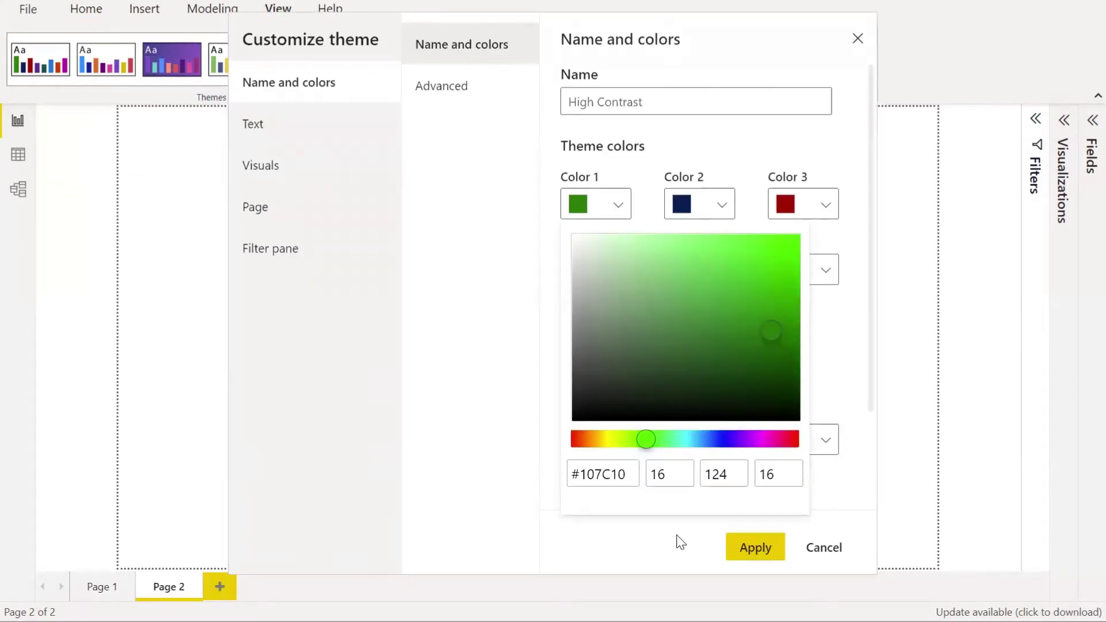
left_click(628, 471)
key("BackSpace")
key("BackSpace")
key("BackSpace")
key("BackSpace")
key("BackSpace")
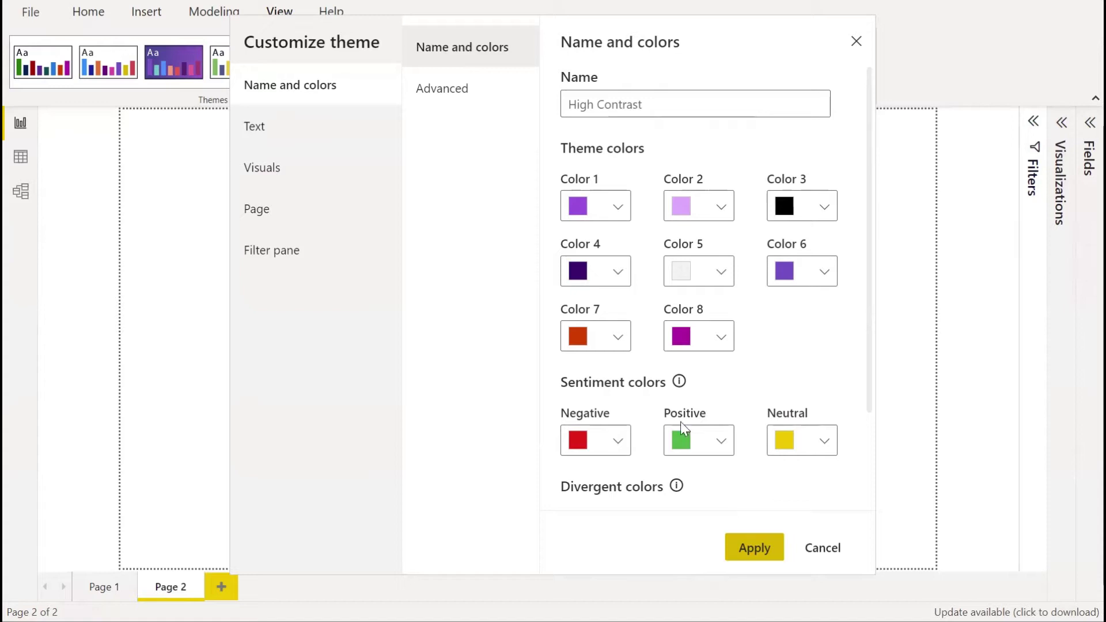
key("Return")
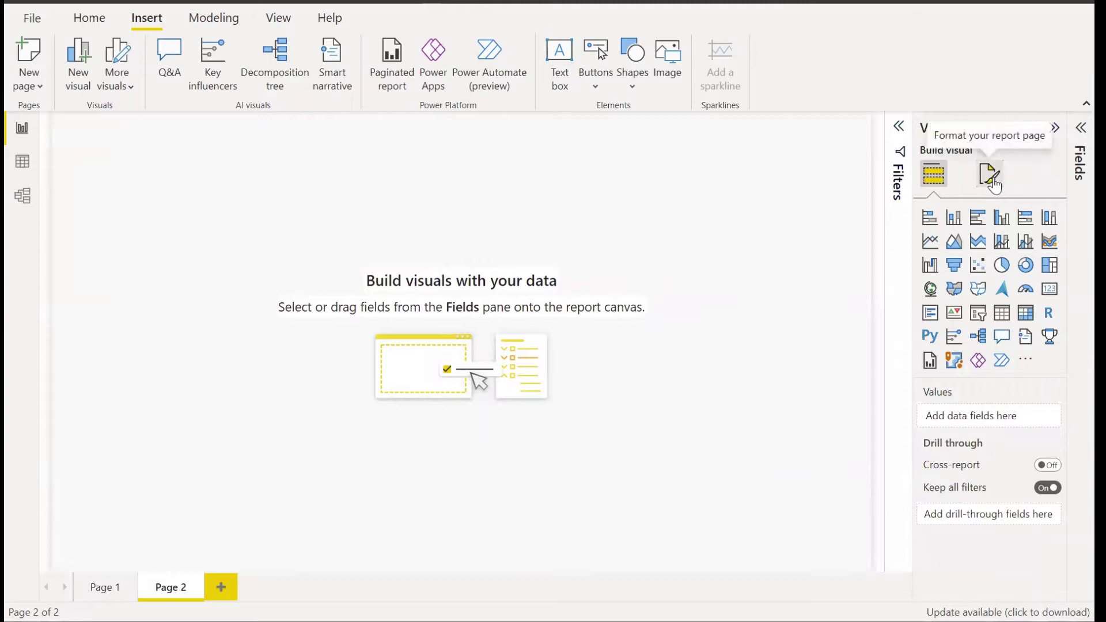
Step: Give the canvas a light background colour, then collapse the Visualizations pane to widen the page
left_click(992, 178)
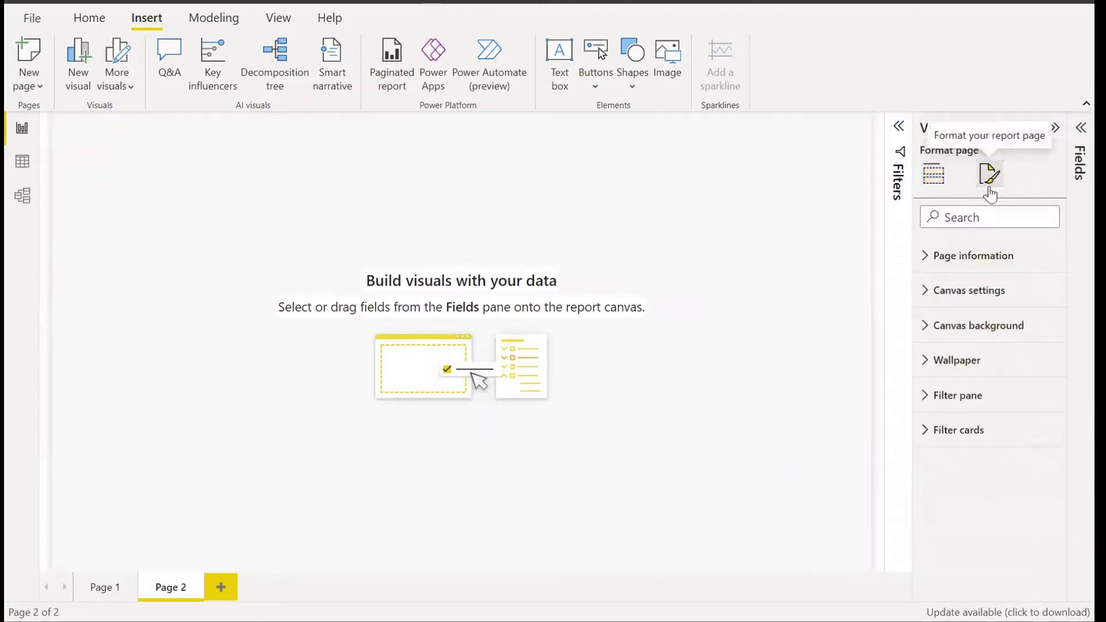
left_click(930, 329)
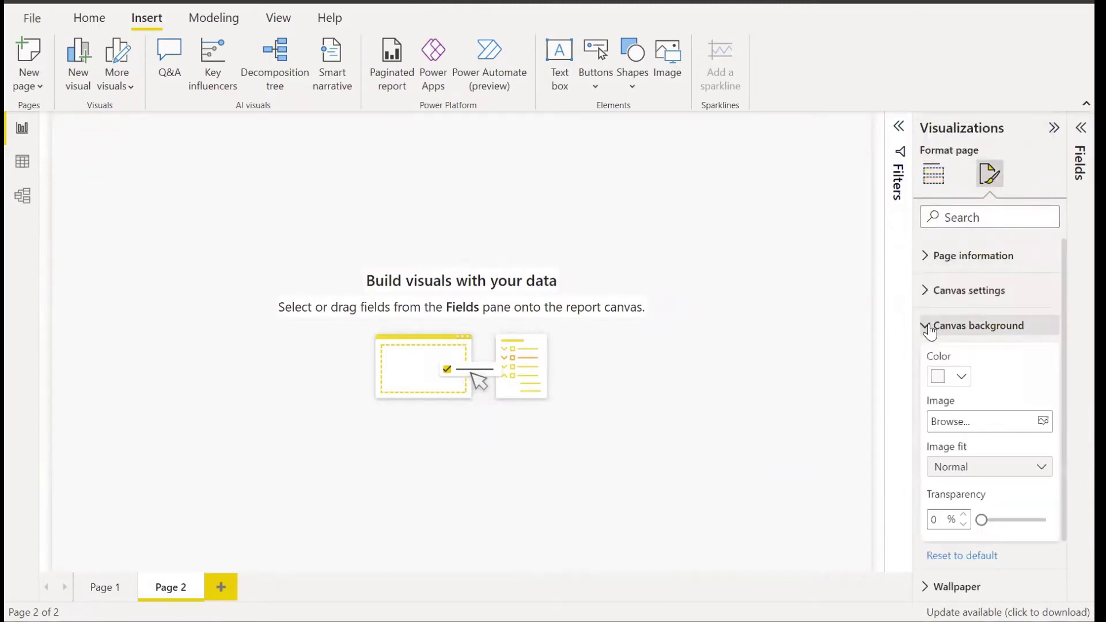
left_click(957, 378)
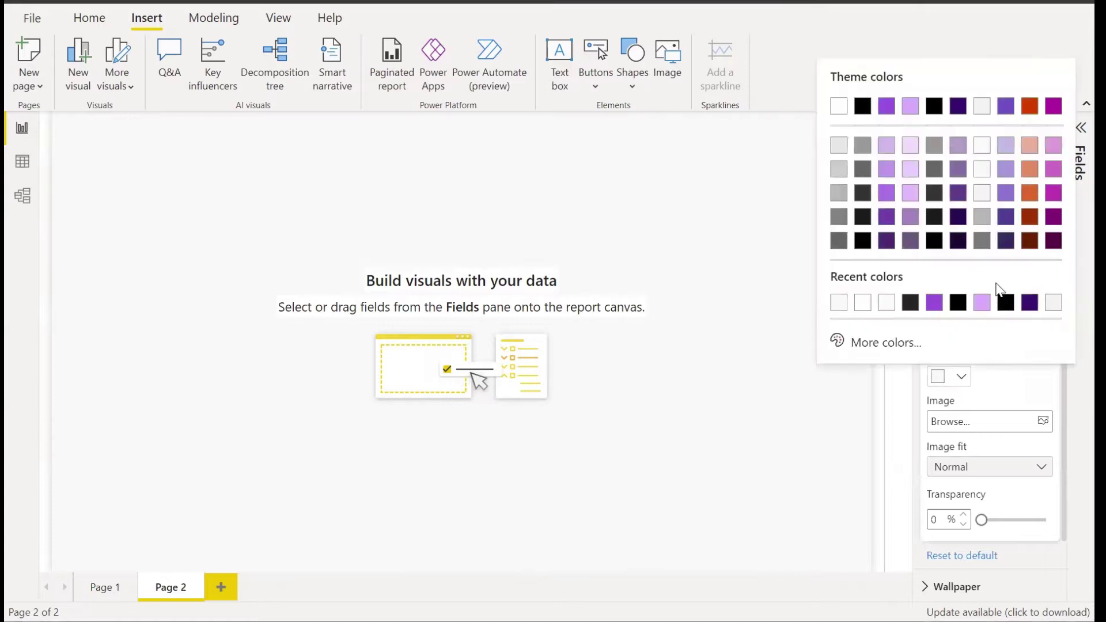
left_click(983, 169)
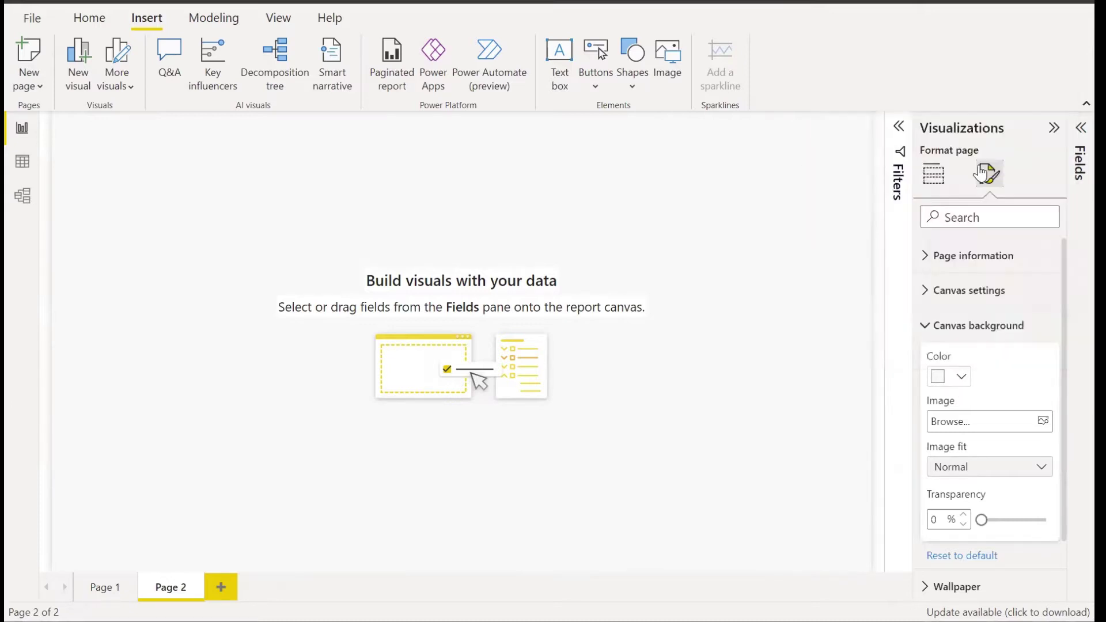
left_click(961, 376)
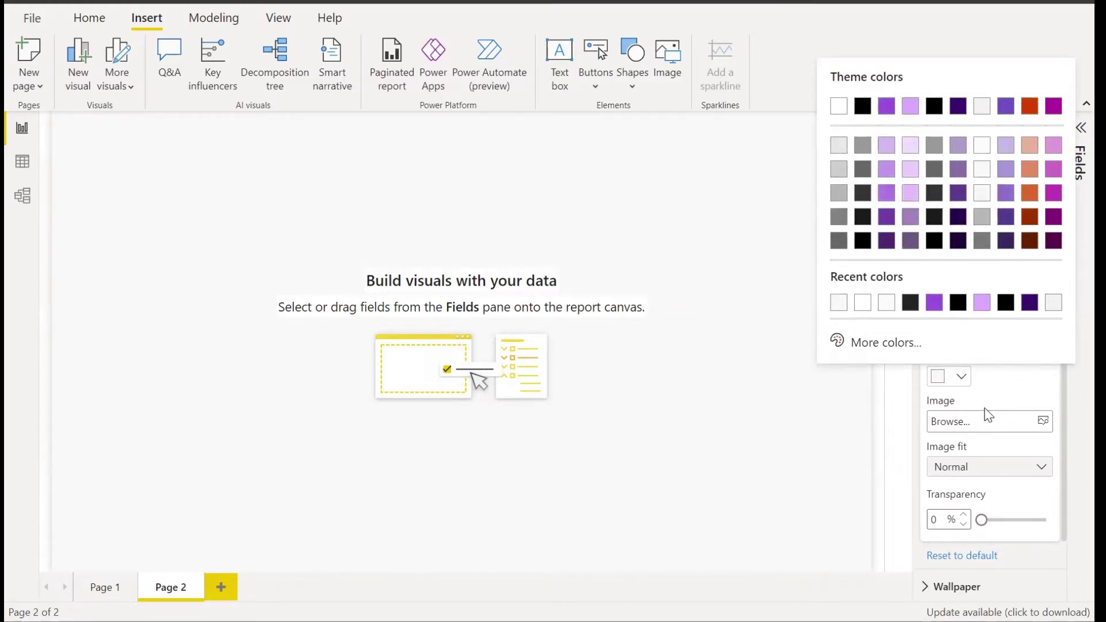
left_click(976, 518)
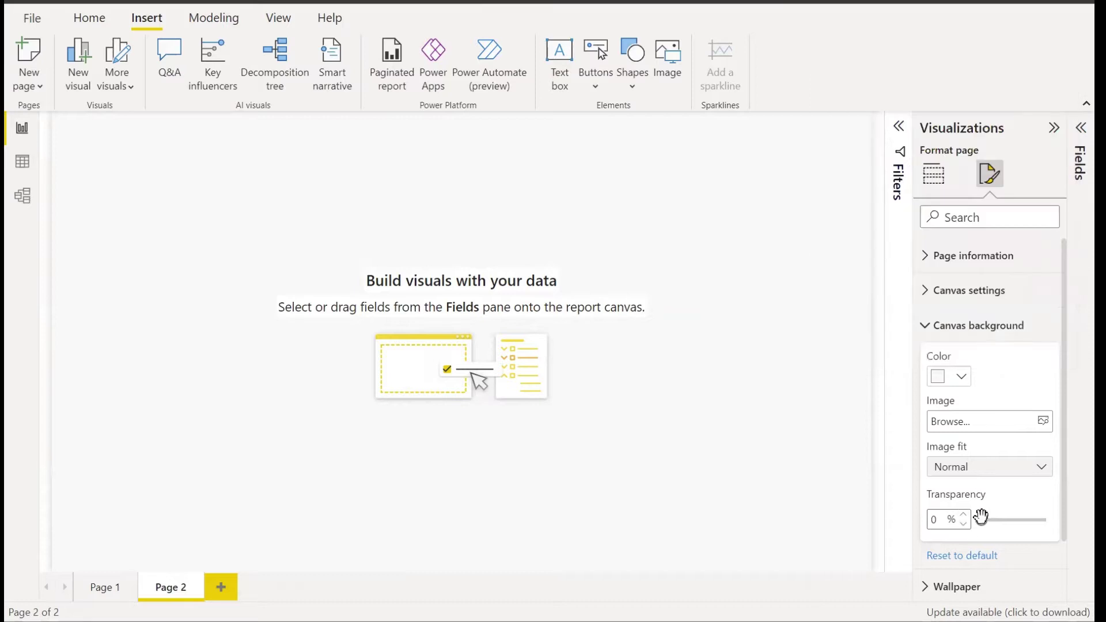
left_click(925, 325)
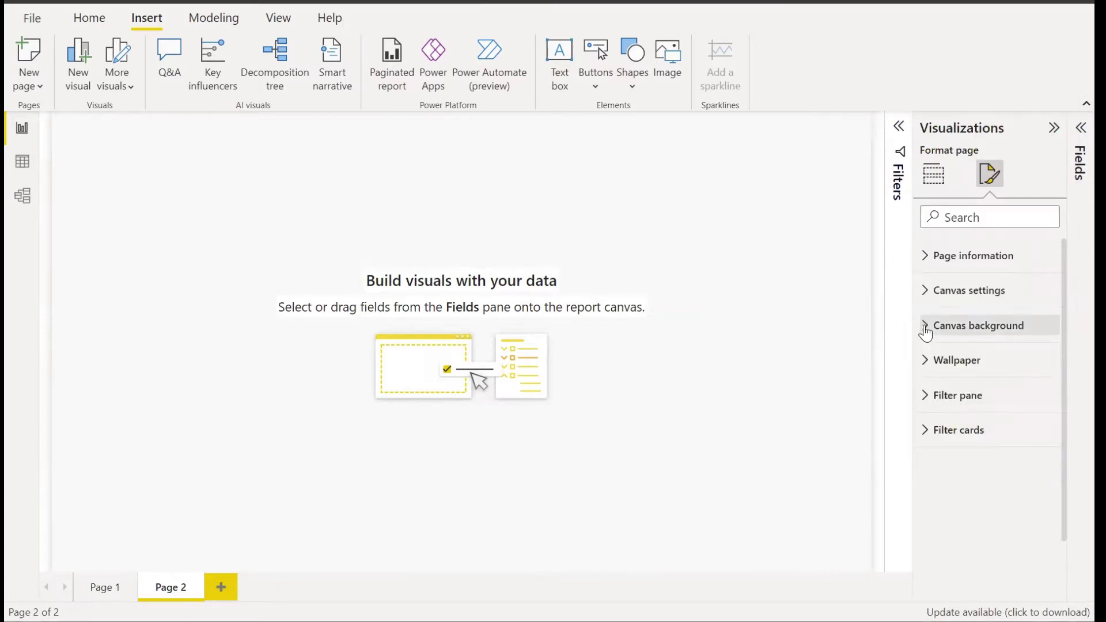
left_click(1053, 137)
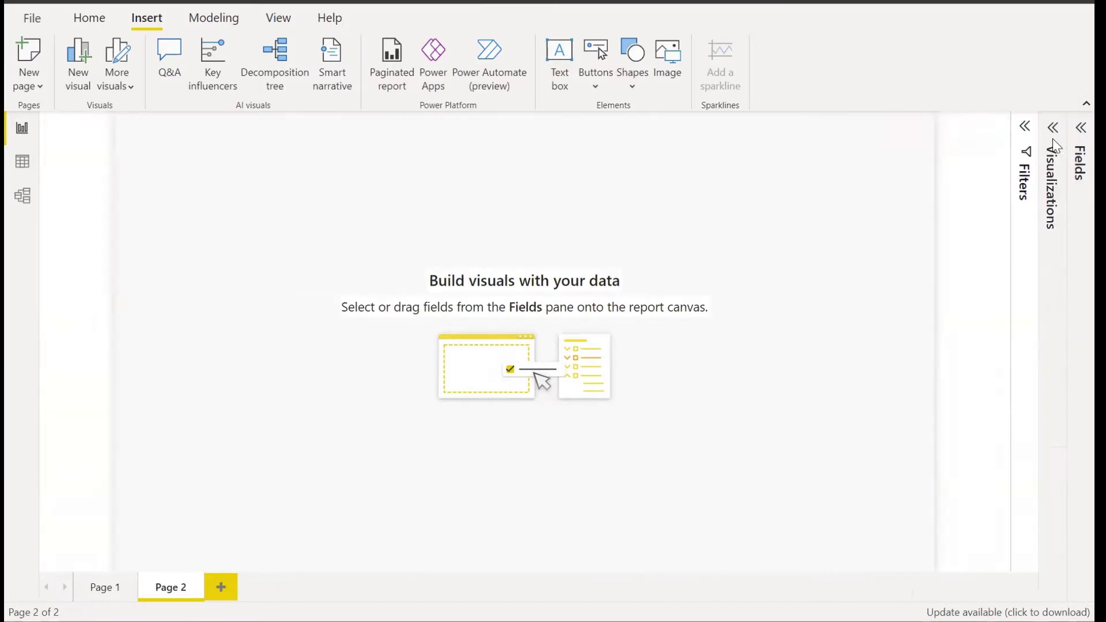
Step: Insert a rectangle and stretch it into a thin full-width bar across the page top
left_click(634, 68)
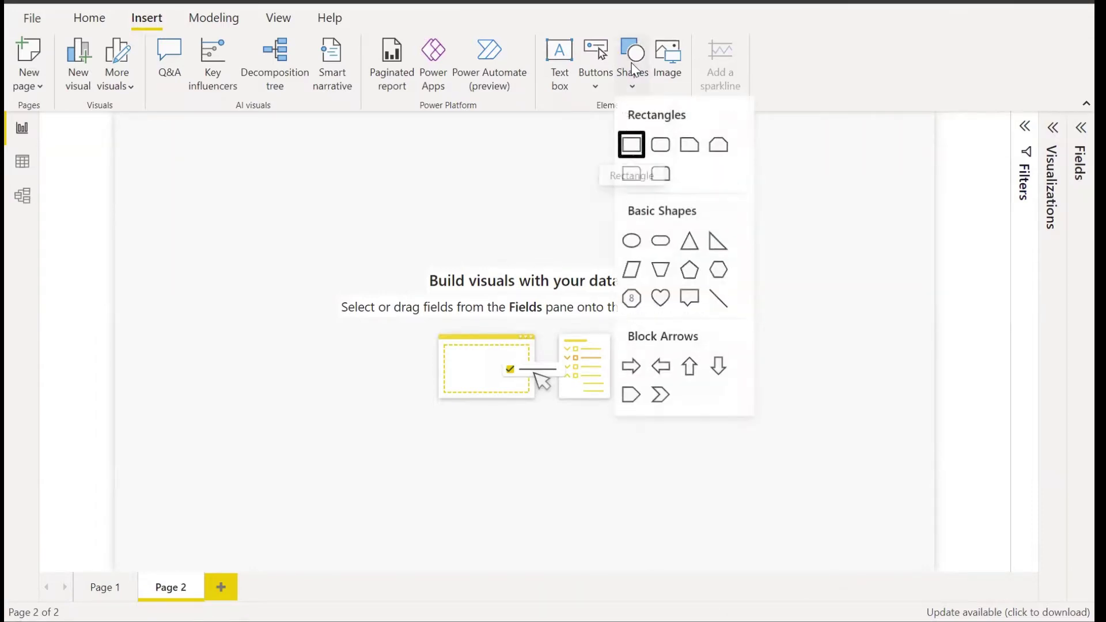
left_click(632, 145)
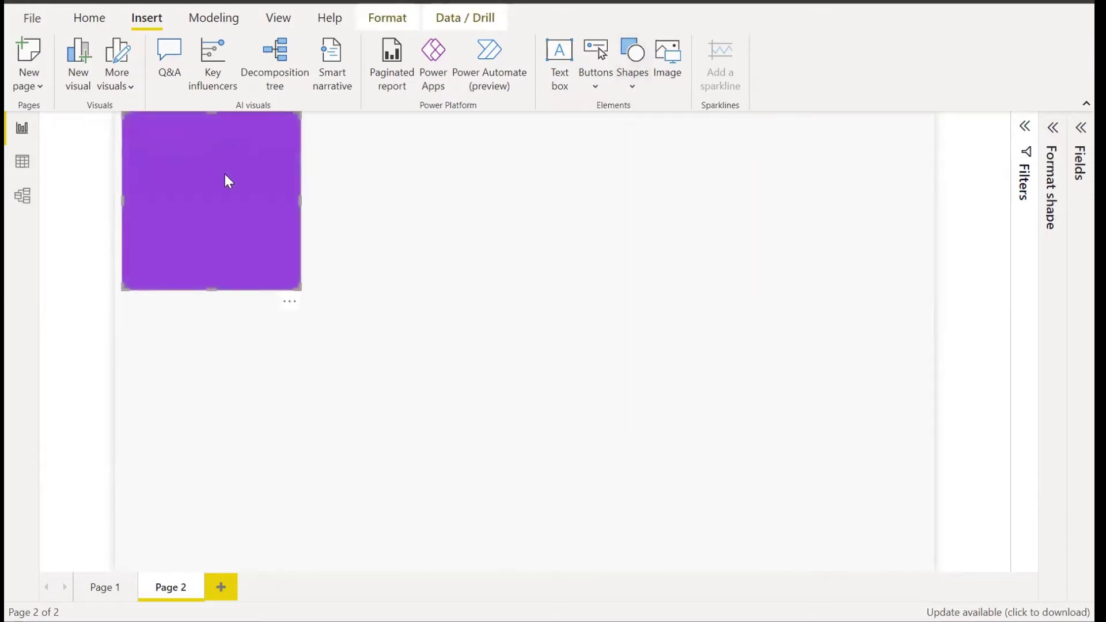
left_click_drag(220, 177, 222, 184)
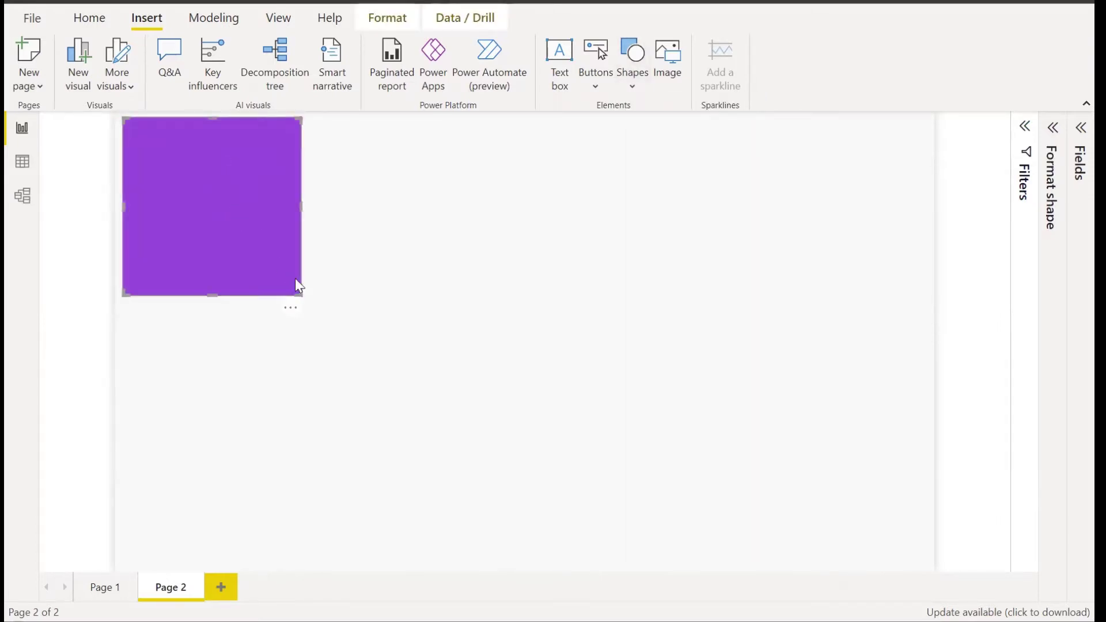
left_click_drag(302, 292, 928, 162)
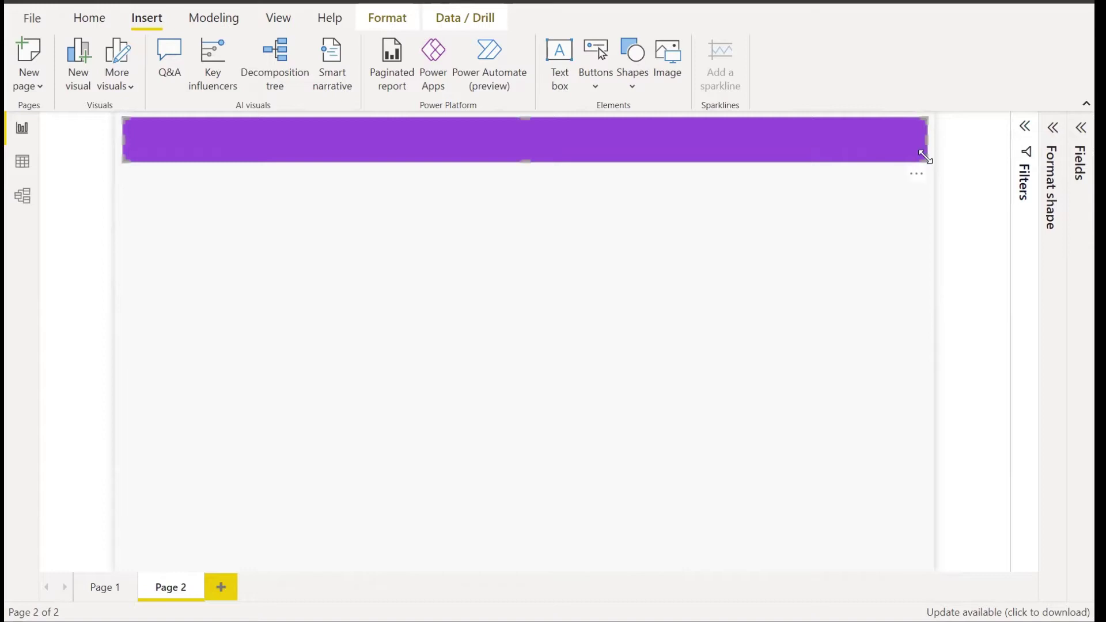
Step: Set the header rectangle's fill colour to white and switch its border off
left_click(1066, 143)
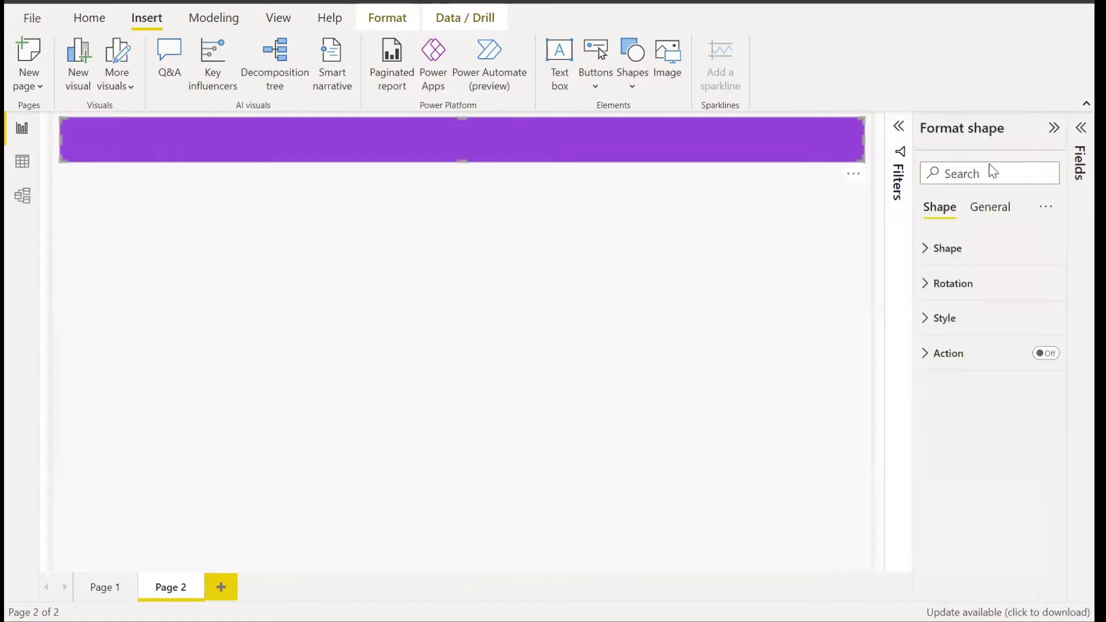
left_click(923, 319)
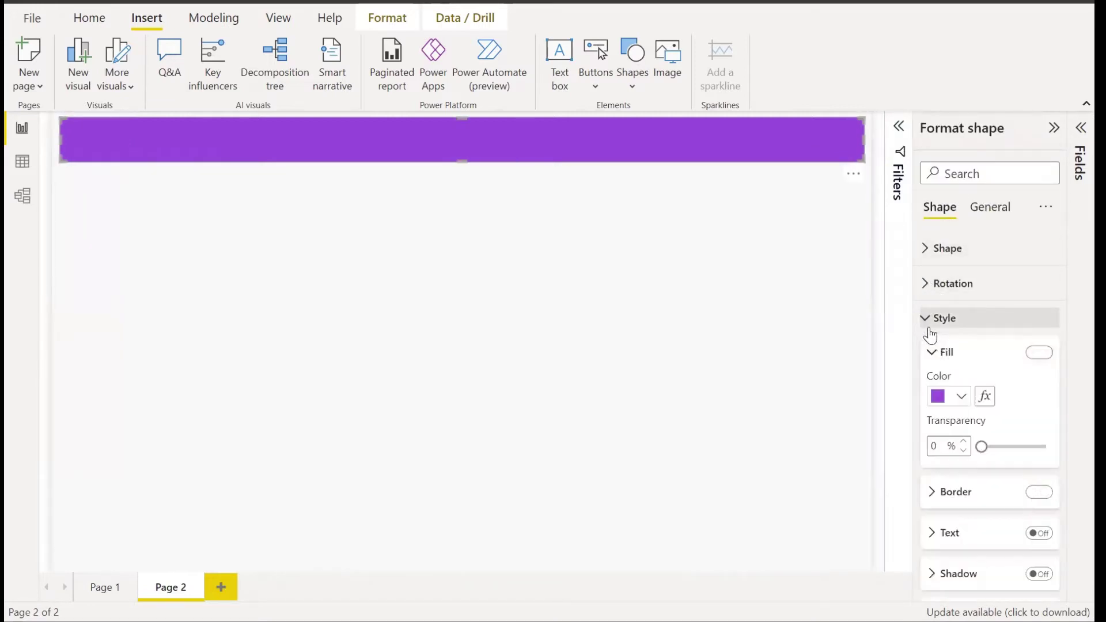
left_click(960, 397)
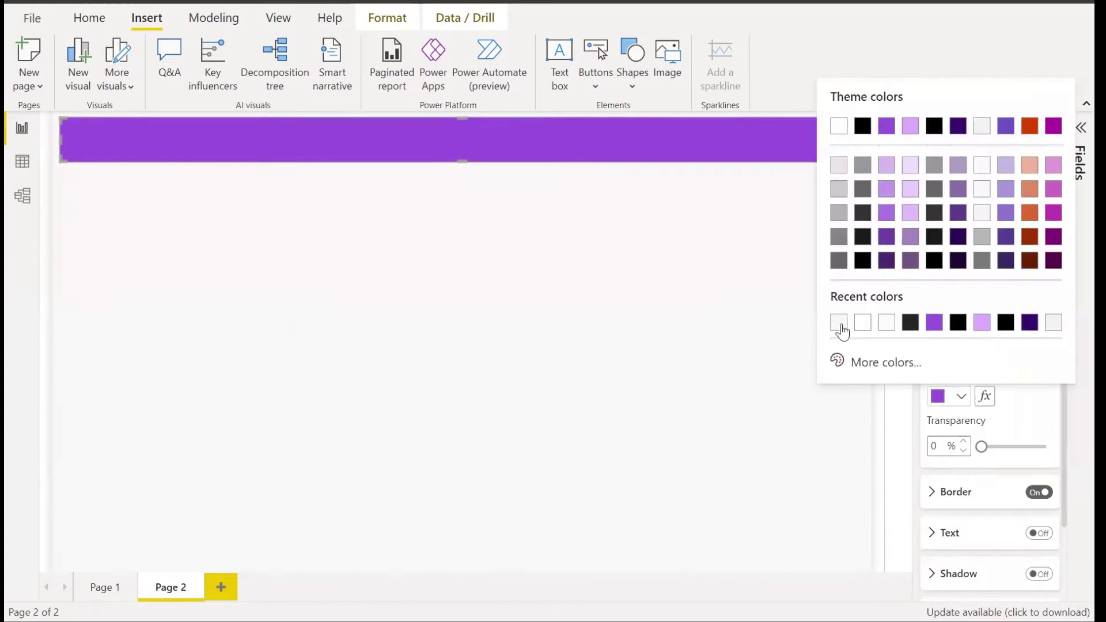
left_click(838, 128)
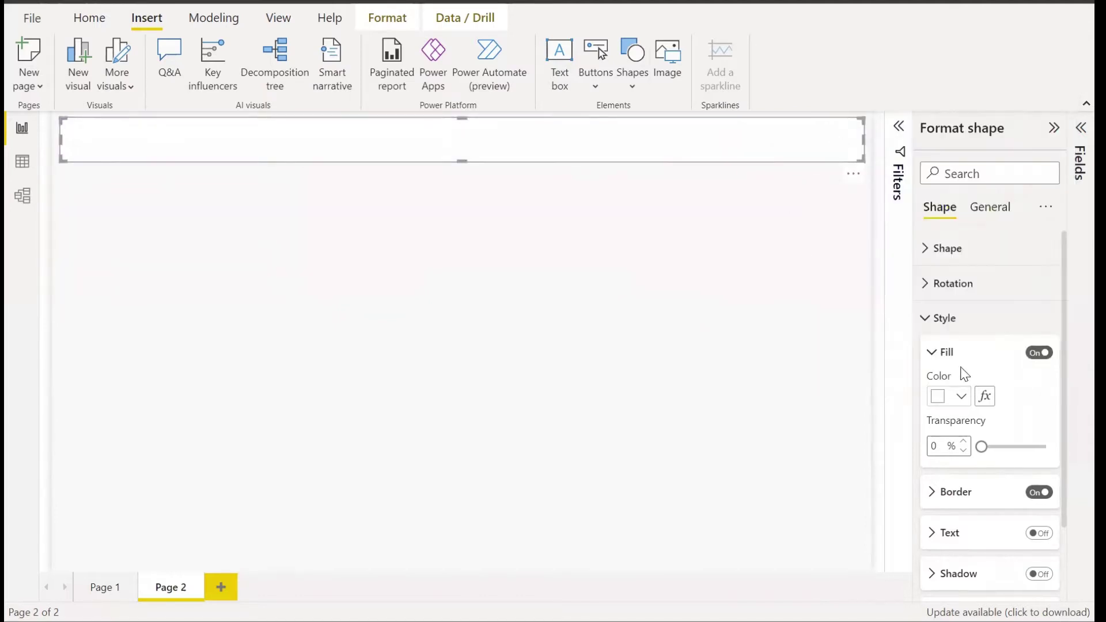
left_click(934, 356)
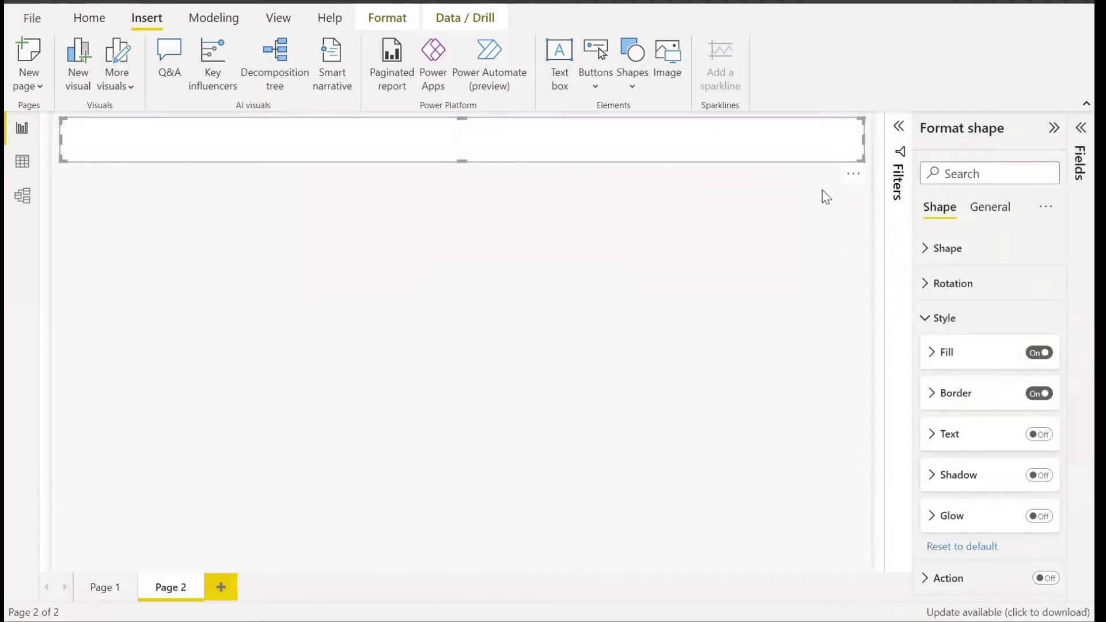
left_click(1041, 398)
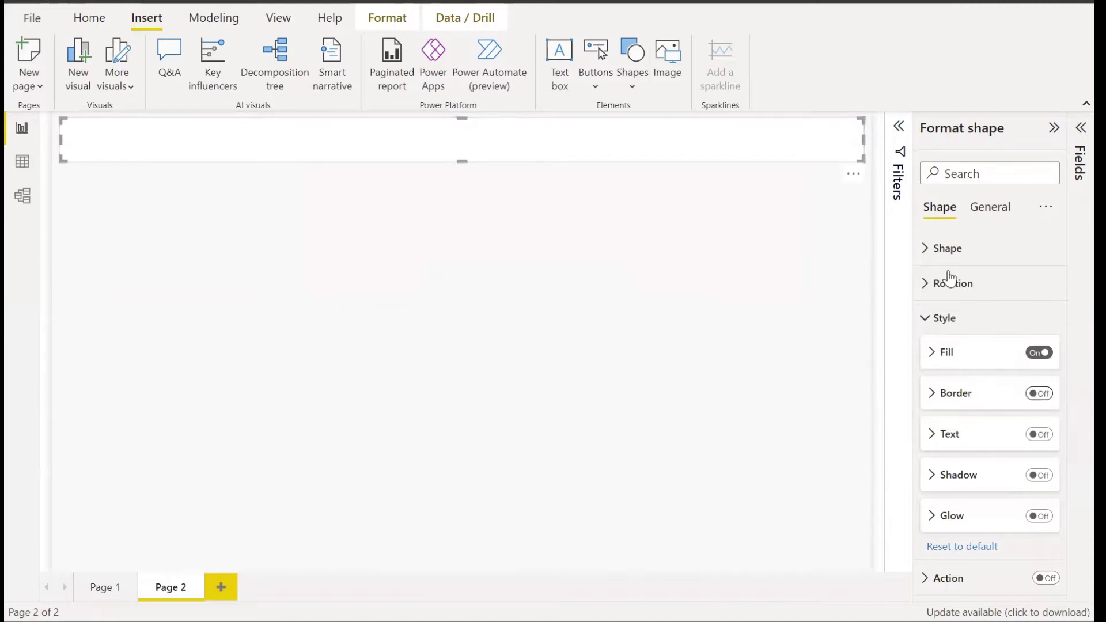
left_click(827, 222)
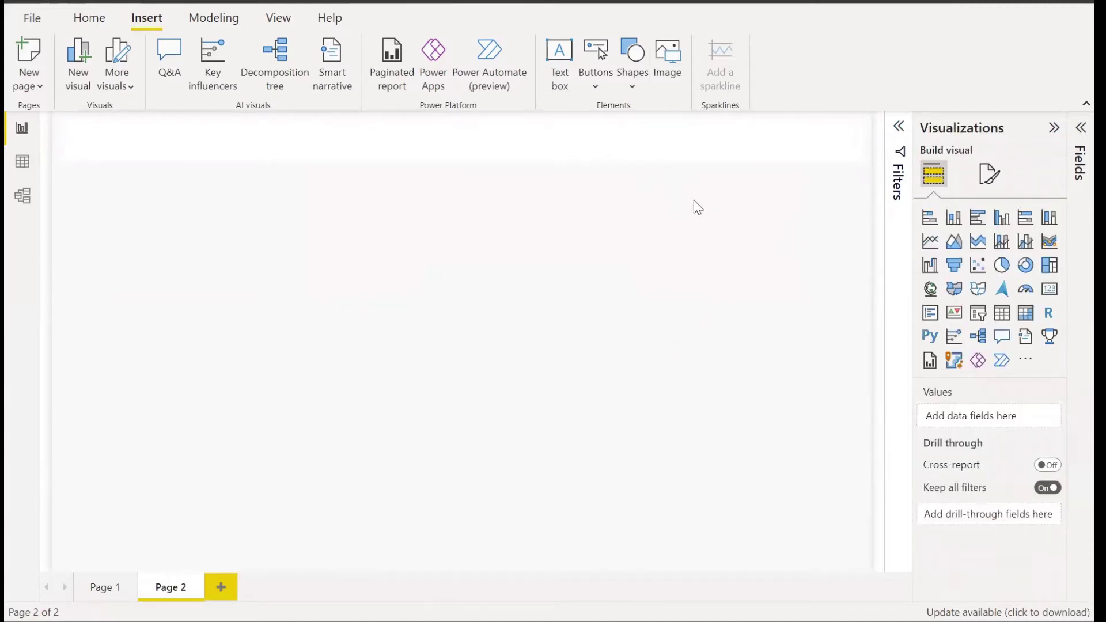
left_click(676, 162)
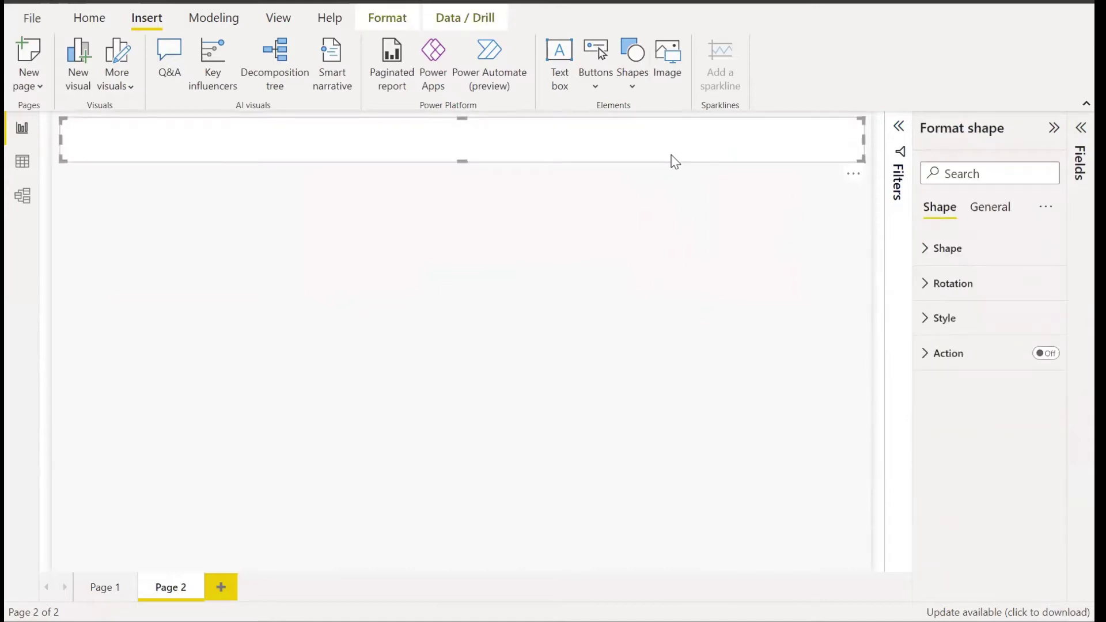
Step: Set the header rectangle's Rounded corners value to 15 px
left_click(793, 230)
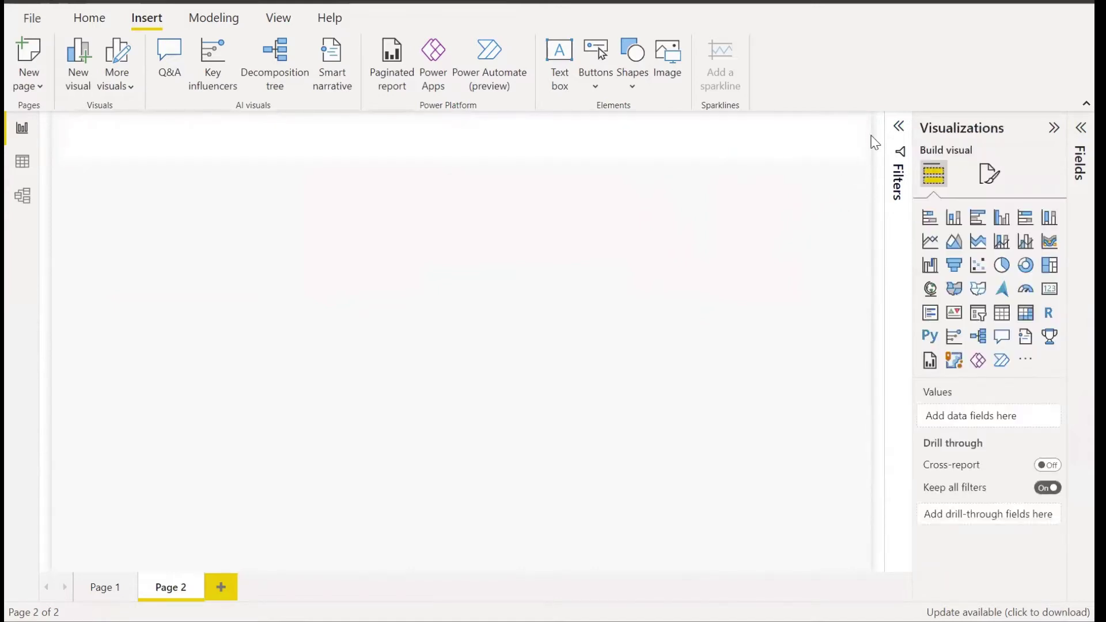
left_click(814, 154)
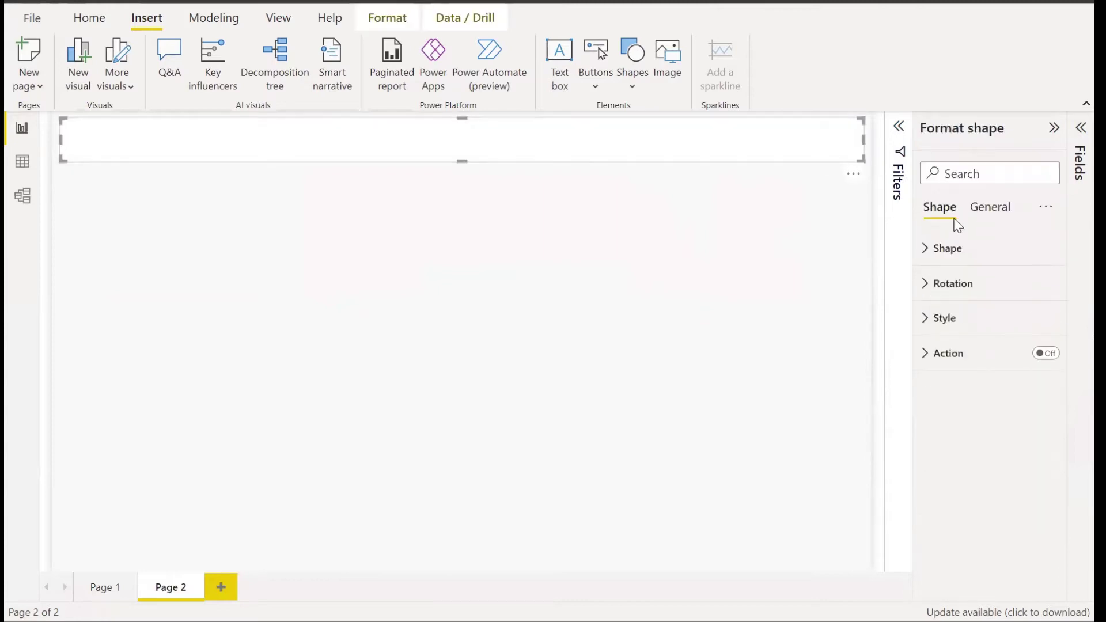
left_click(926, 250)
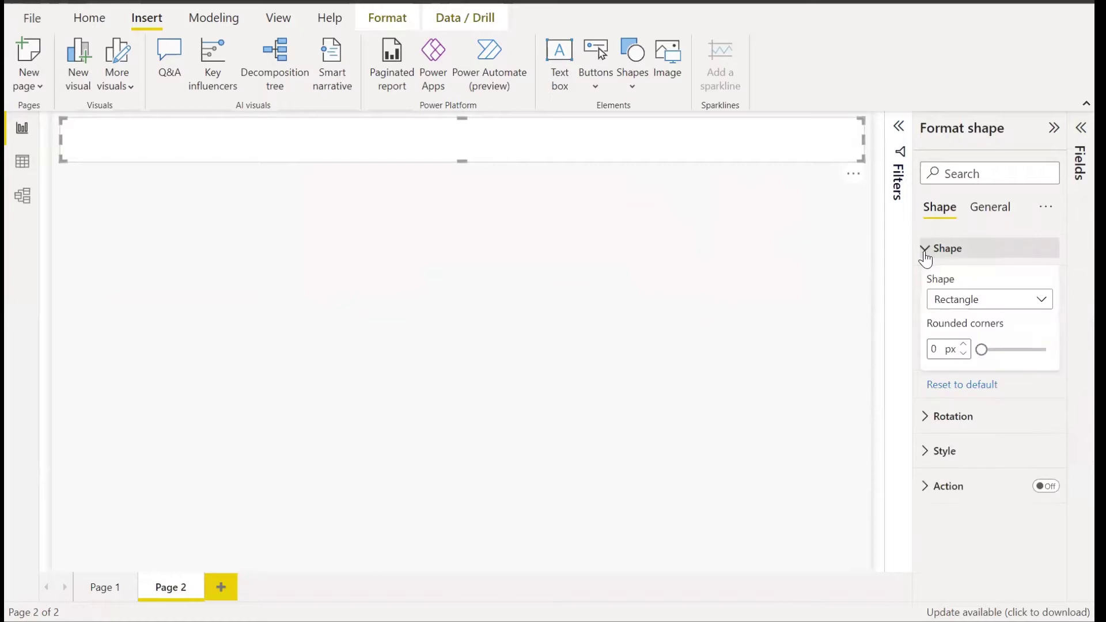
left_click_drag(982, 350, 987, 350)
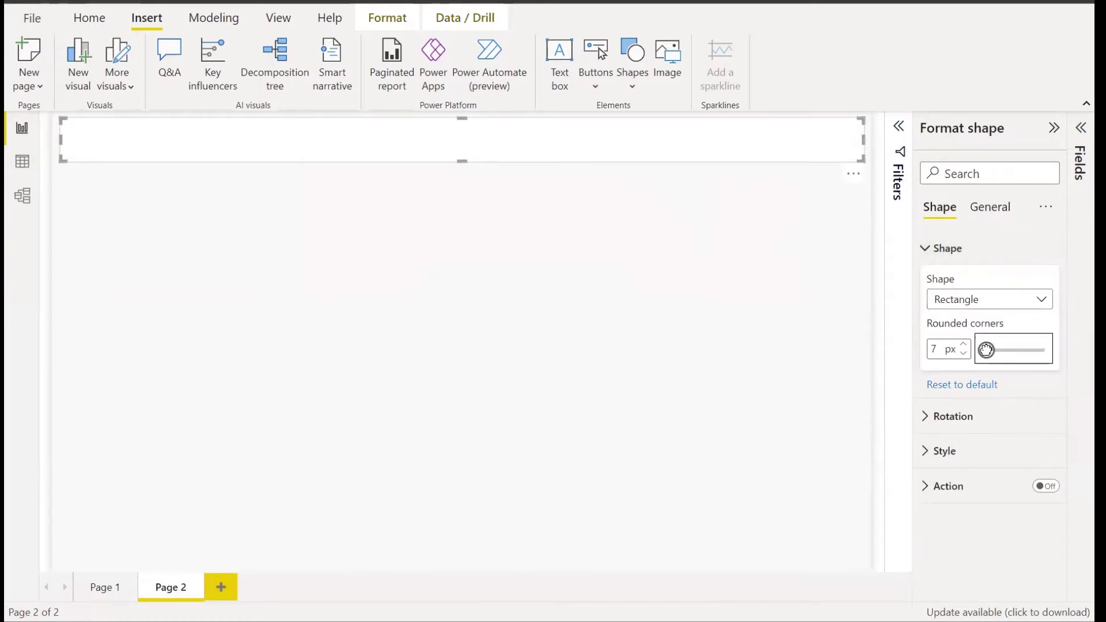
double_click(935, 350)
type("15")
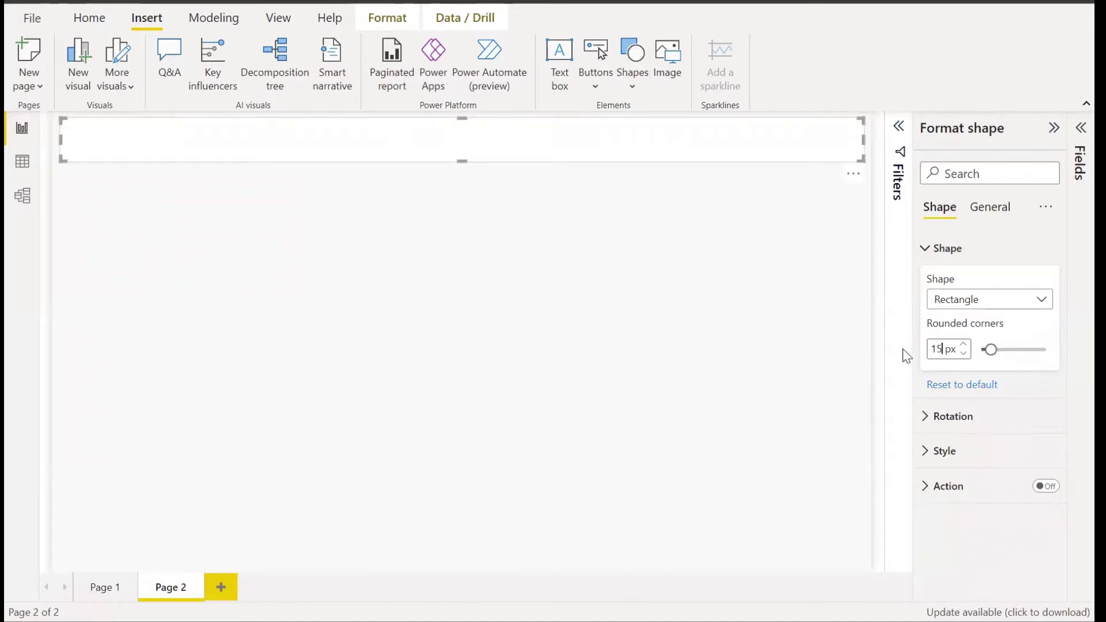
left_click(768, 309)
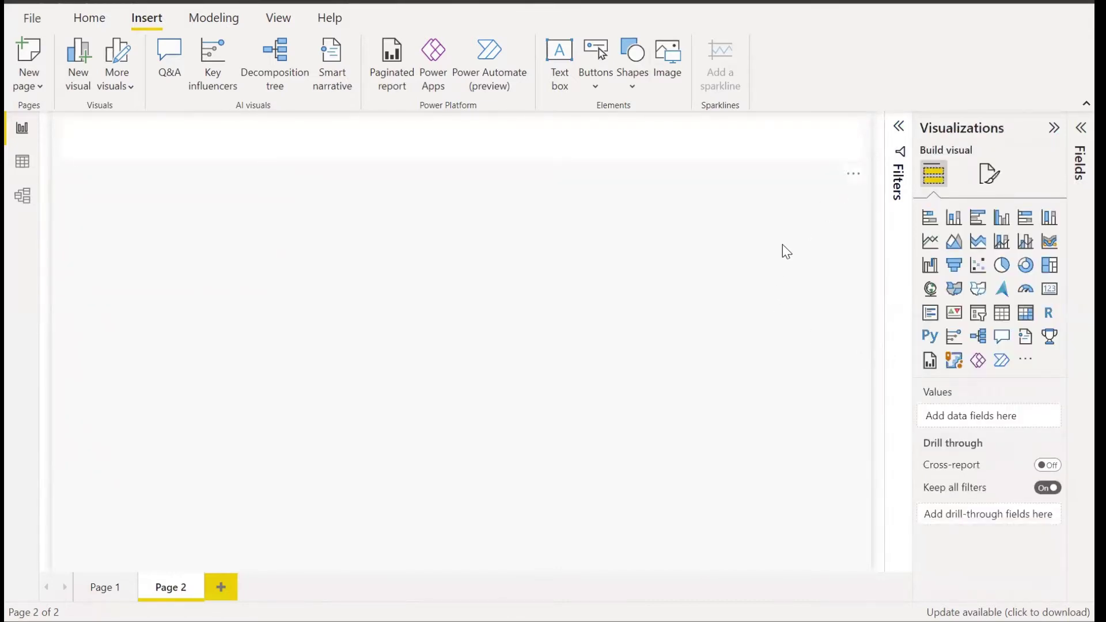
left_click(746, 148)
left_click(982, 209)
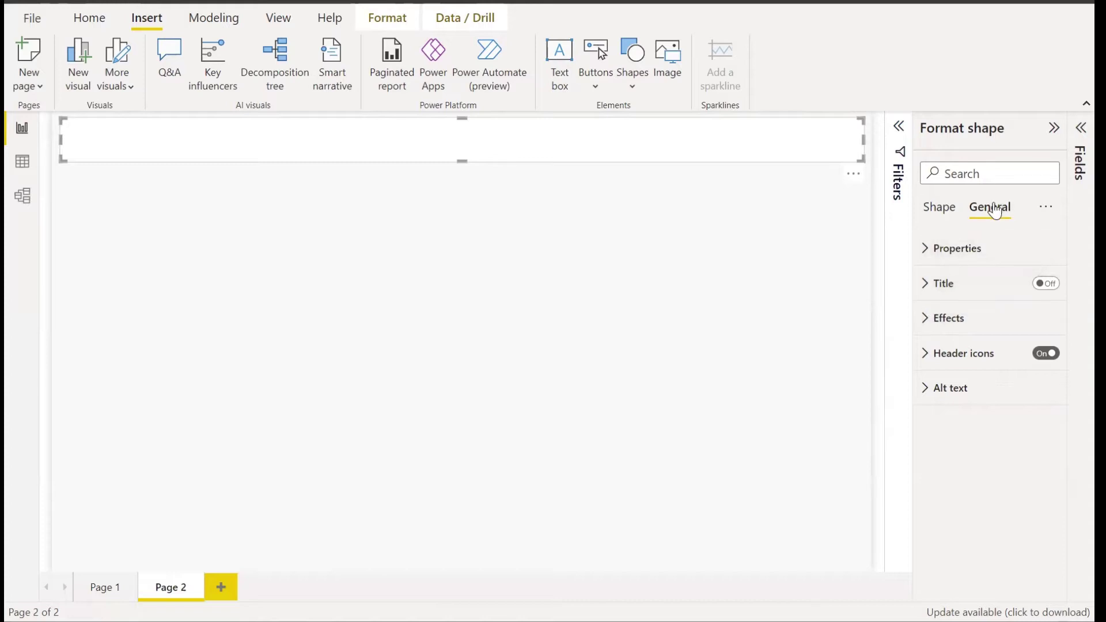
Step: Turn on the header shape's shadow with an outside offset and centre position
left_click(927, 318)
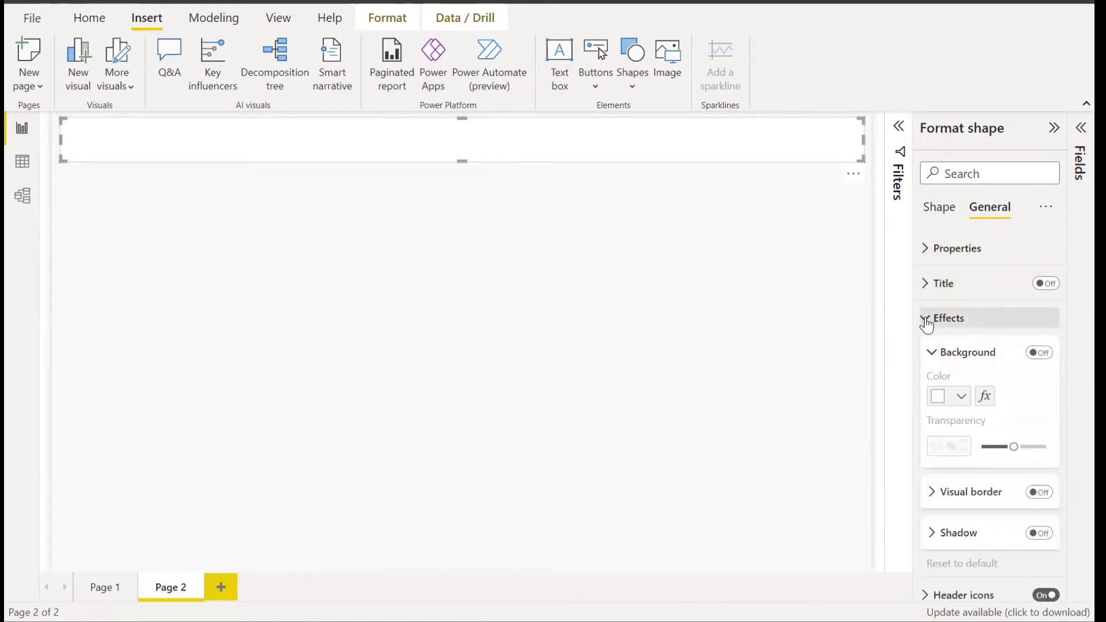
scroll(965, 484, "down", 1)
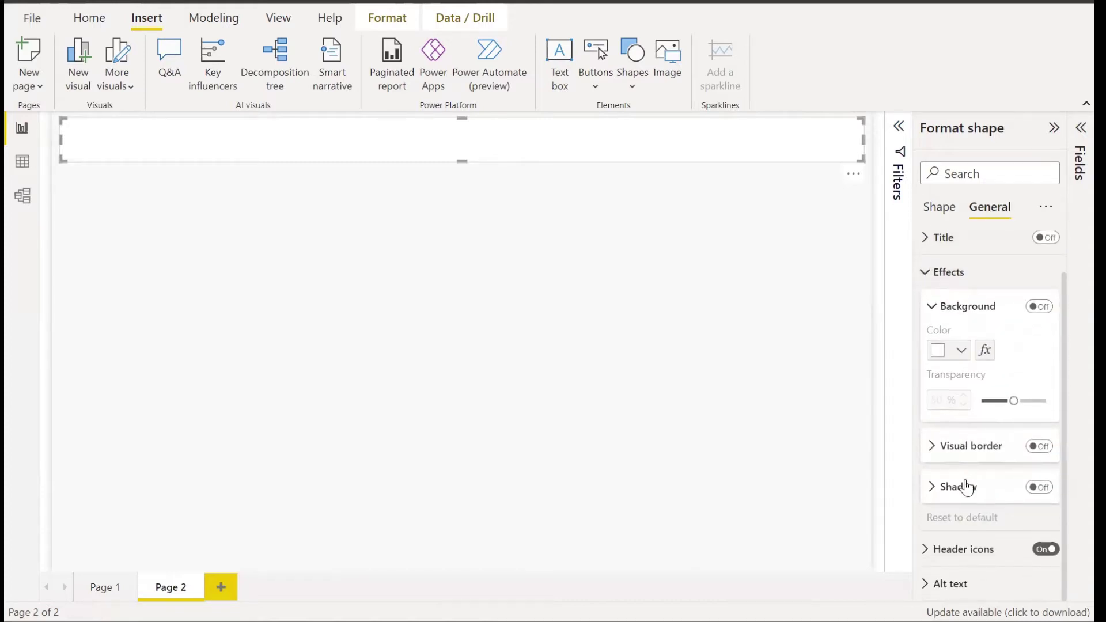
left_click(1033, 489)
left_click(932, 488)
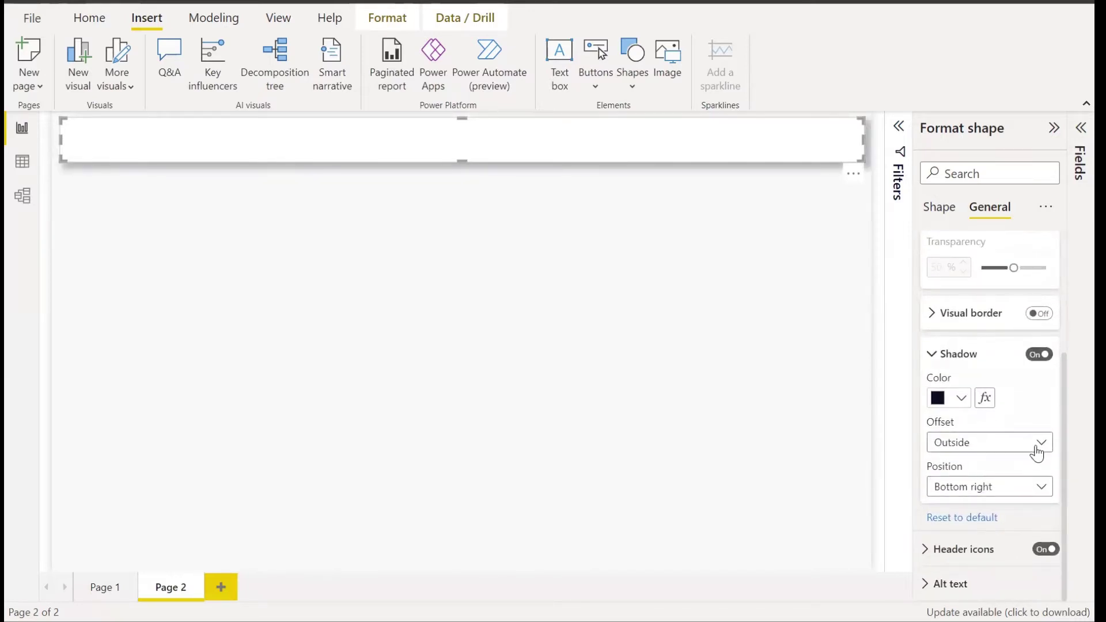
left_click(1029, 448)
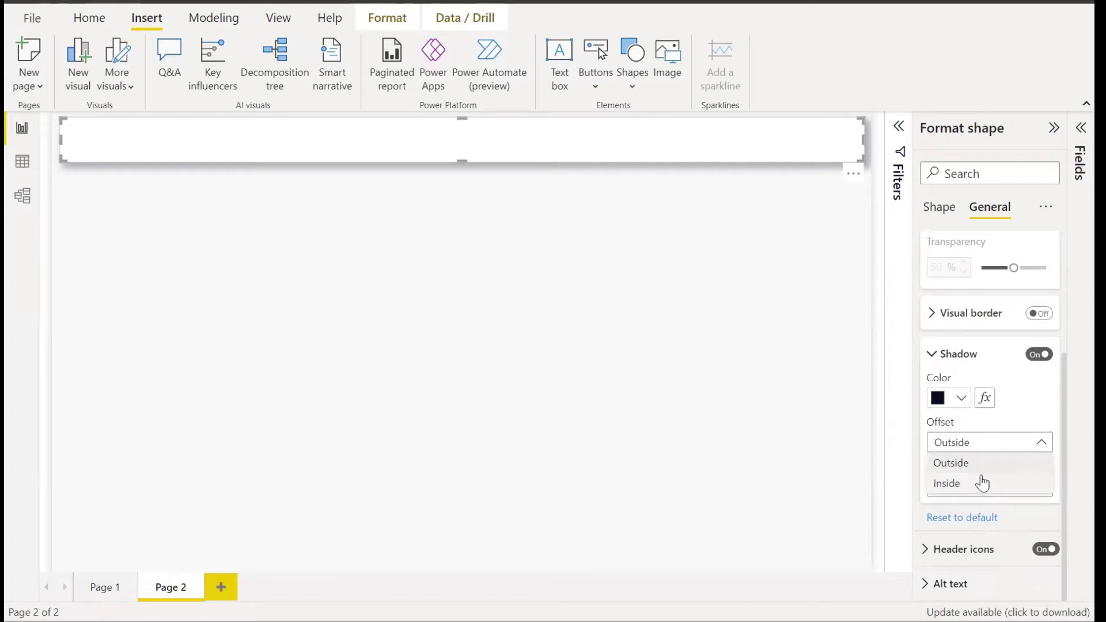
left_click(1014, 463)
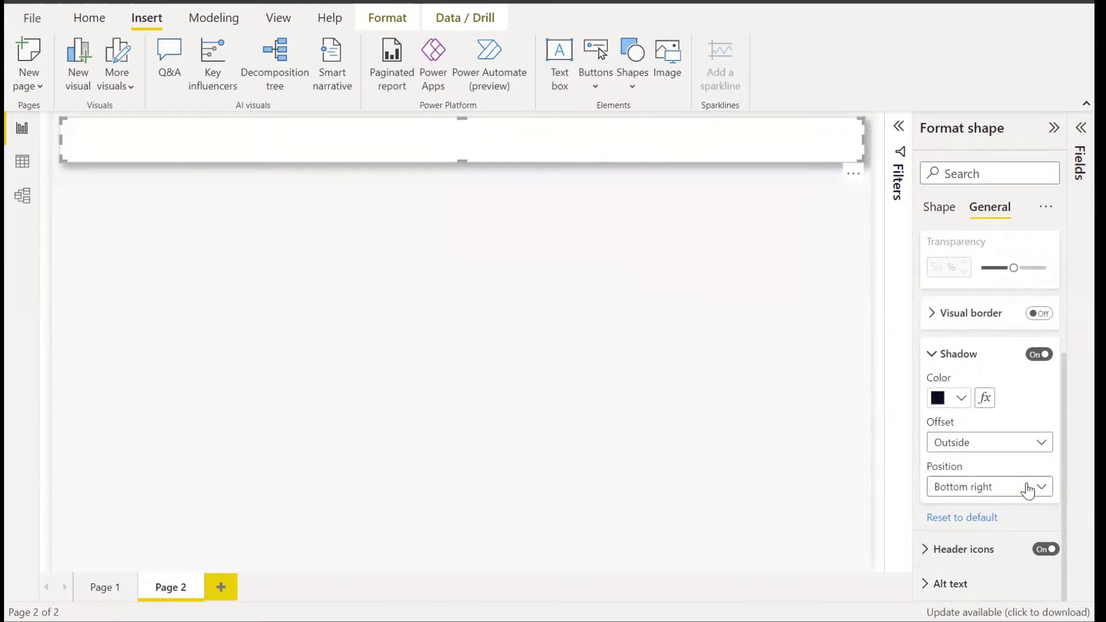
left_click(1027, 489)
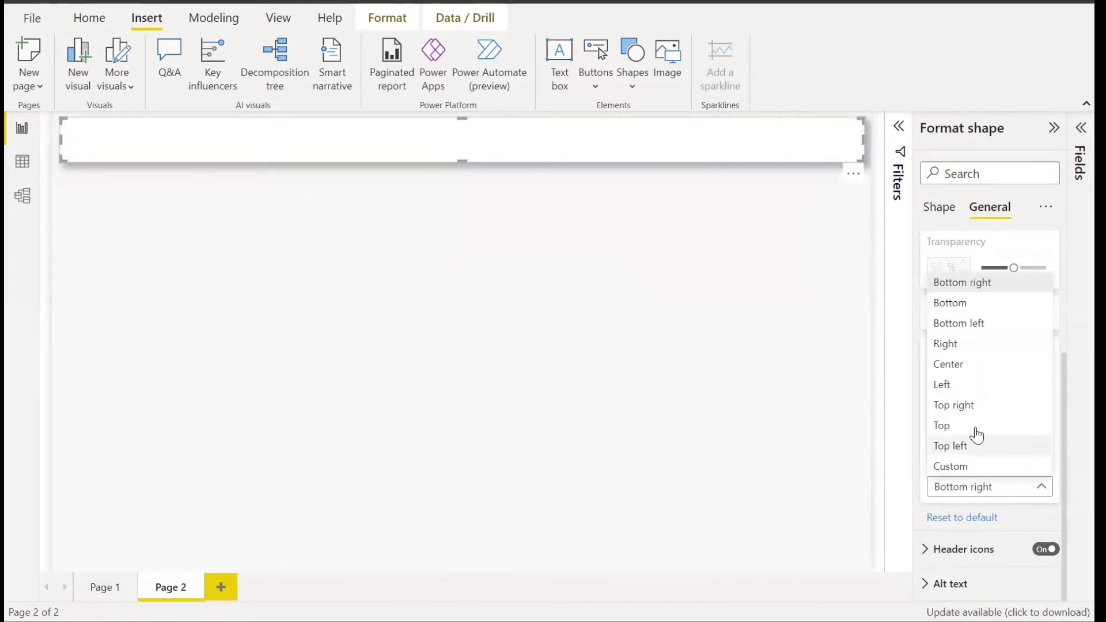
left_click(987, 363)
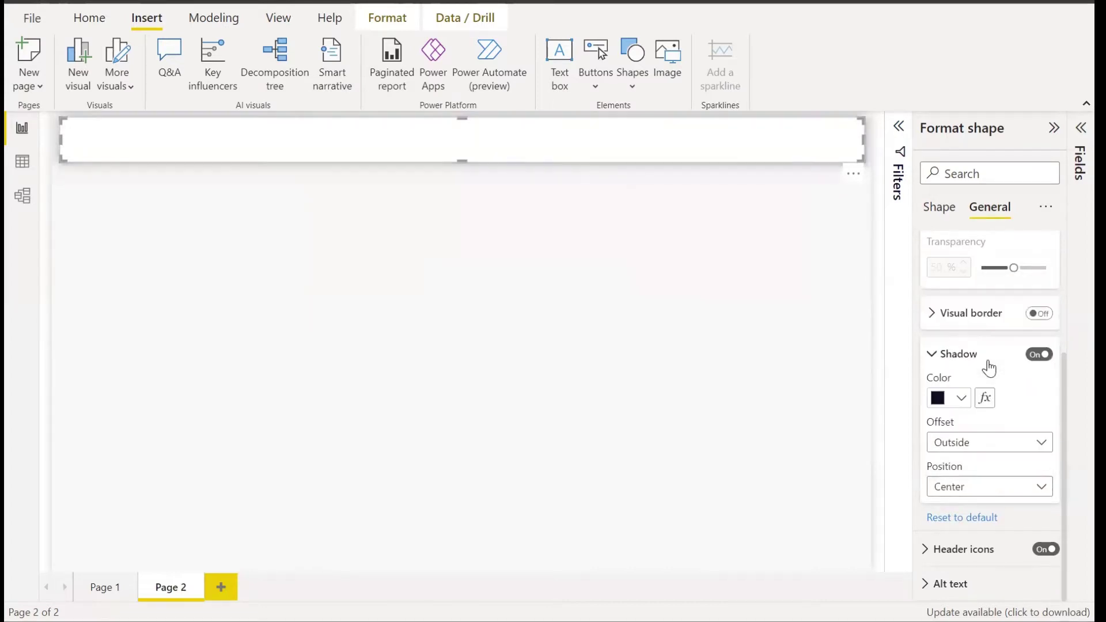
Step: Change the shadow colour to a medium grey swatch
left_click(961, 398)
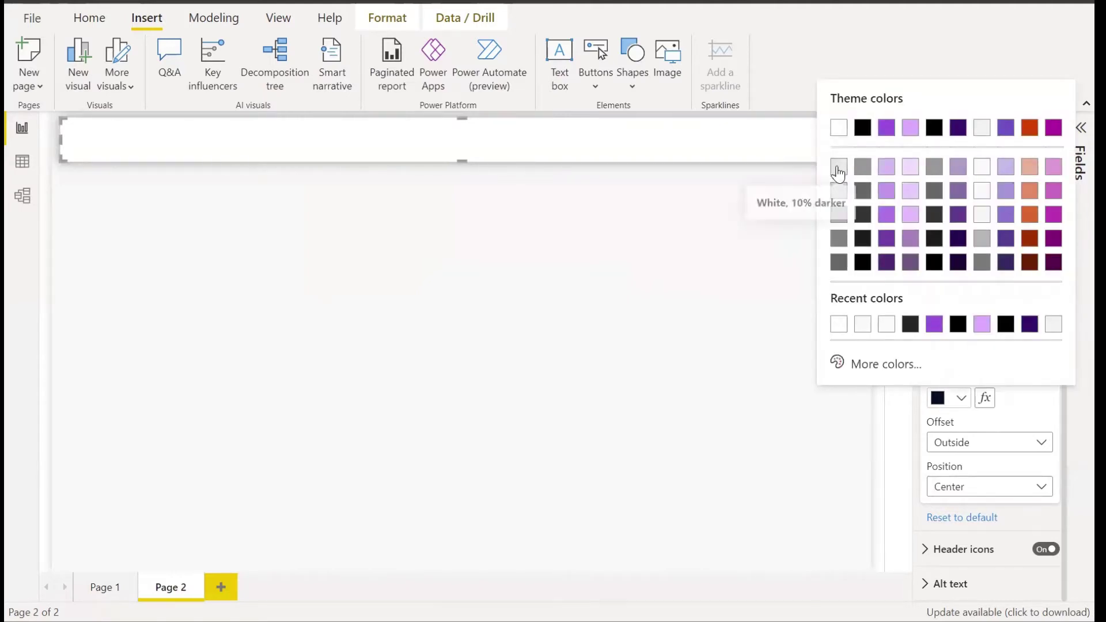
left_click(839, 166)
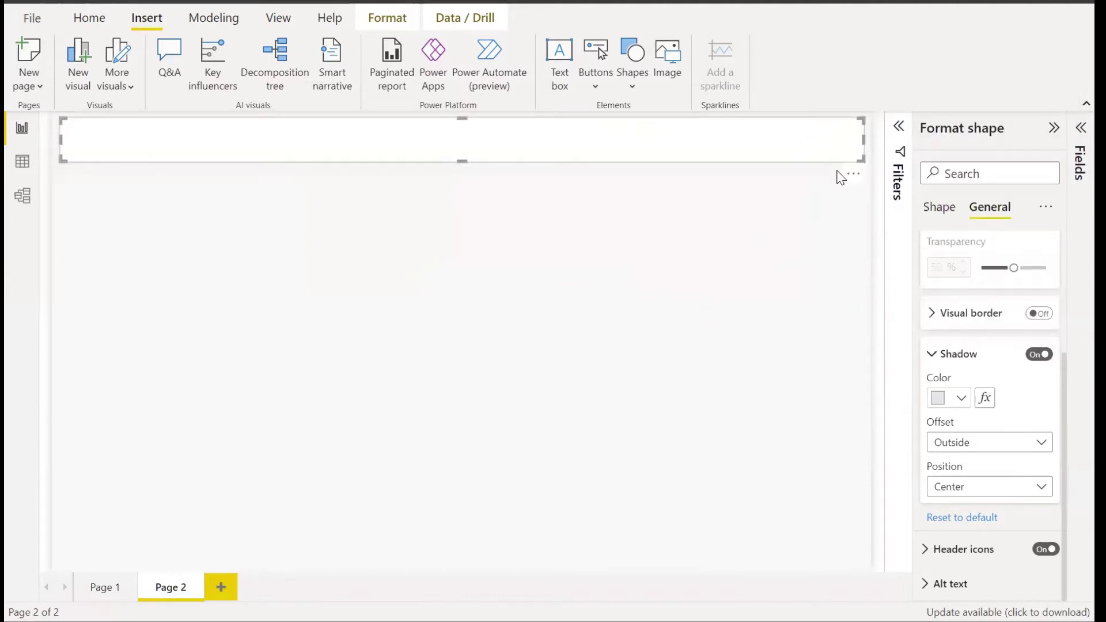
left_click(963, 398)
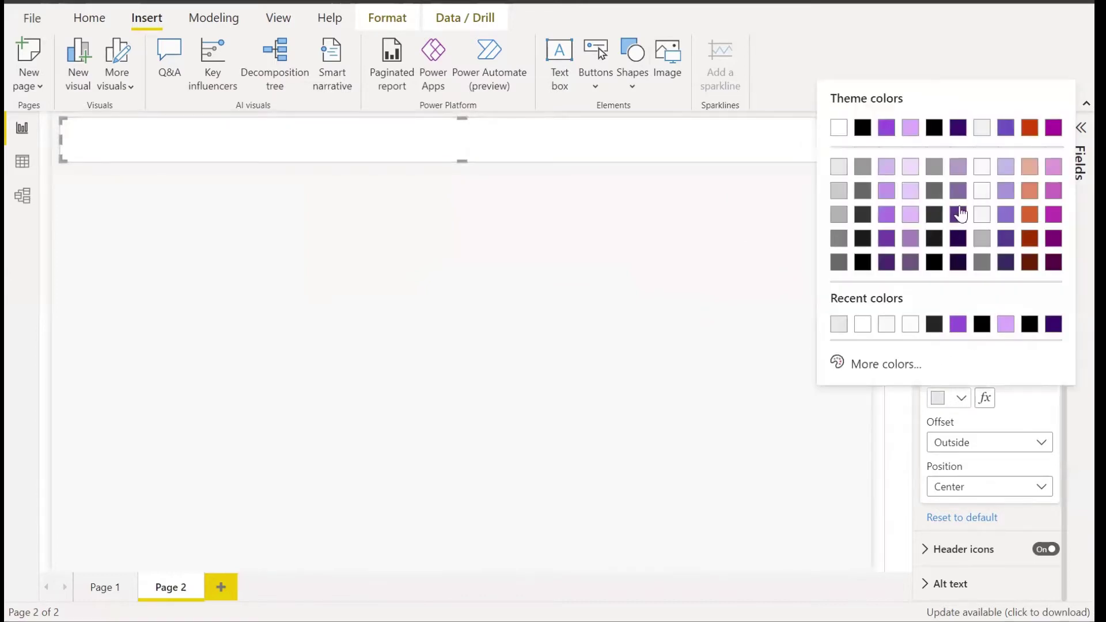
left_click(984, 239)
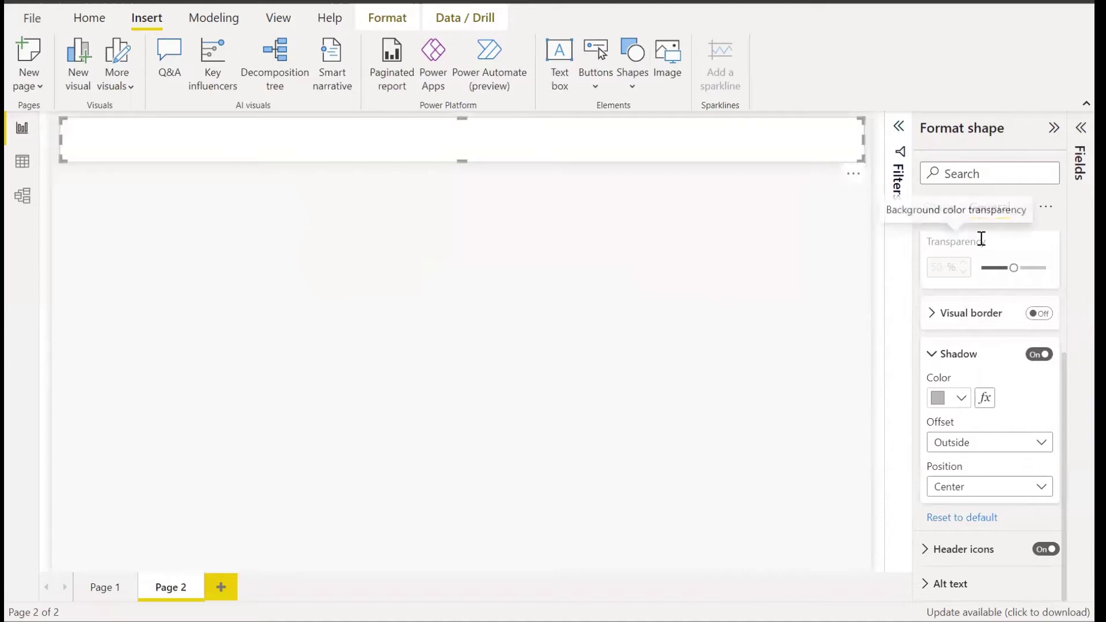
left_click(784, 278)
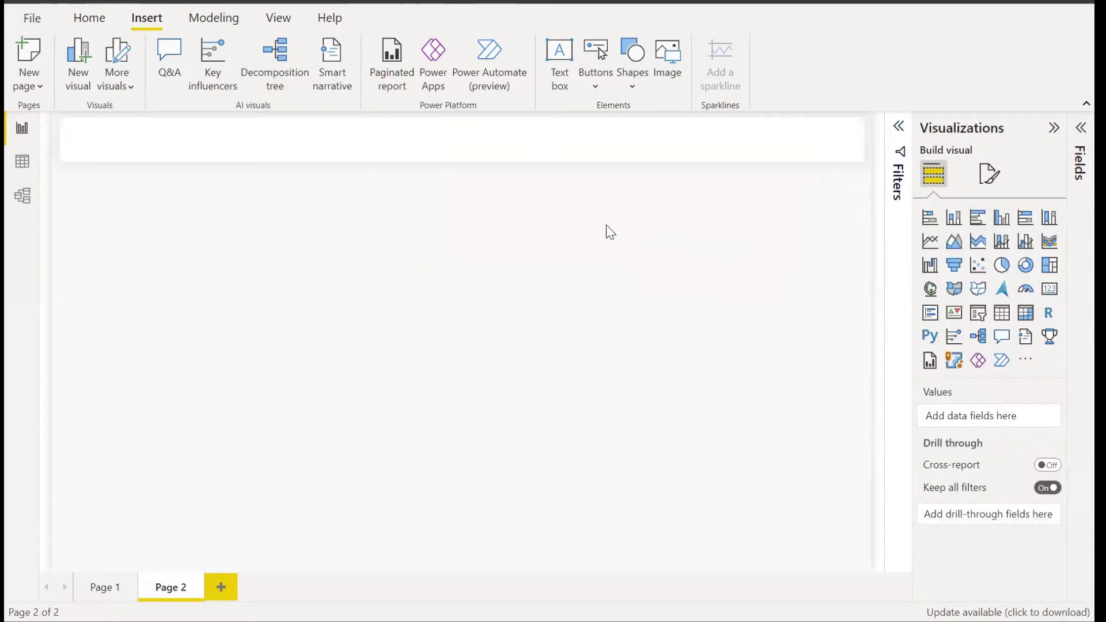
Step: Select the upper-left white panel and use Send to back to layer it behind the others
left_click(512, 152)
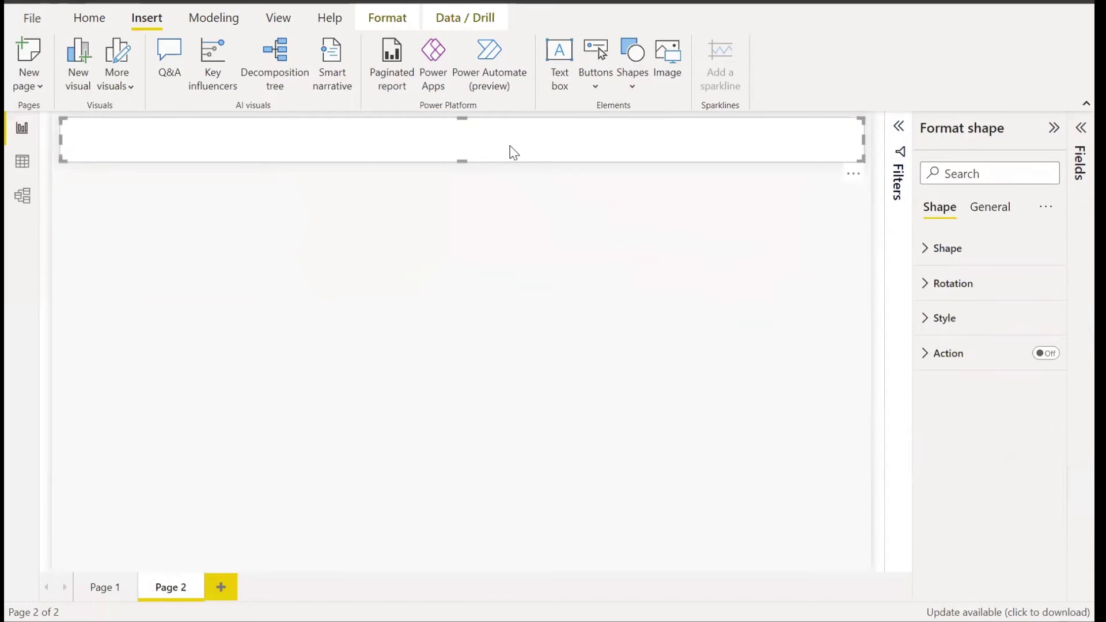
left_click(885, 289)
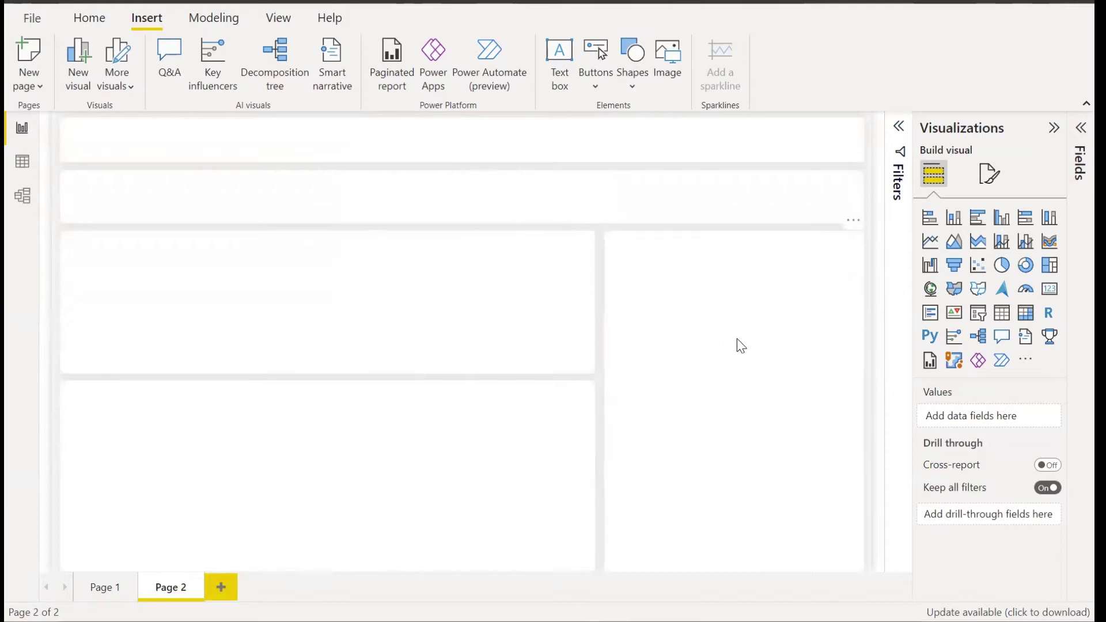
left_click(537, 315)
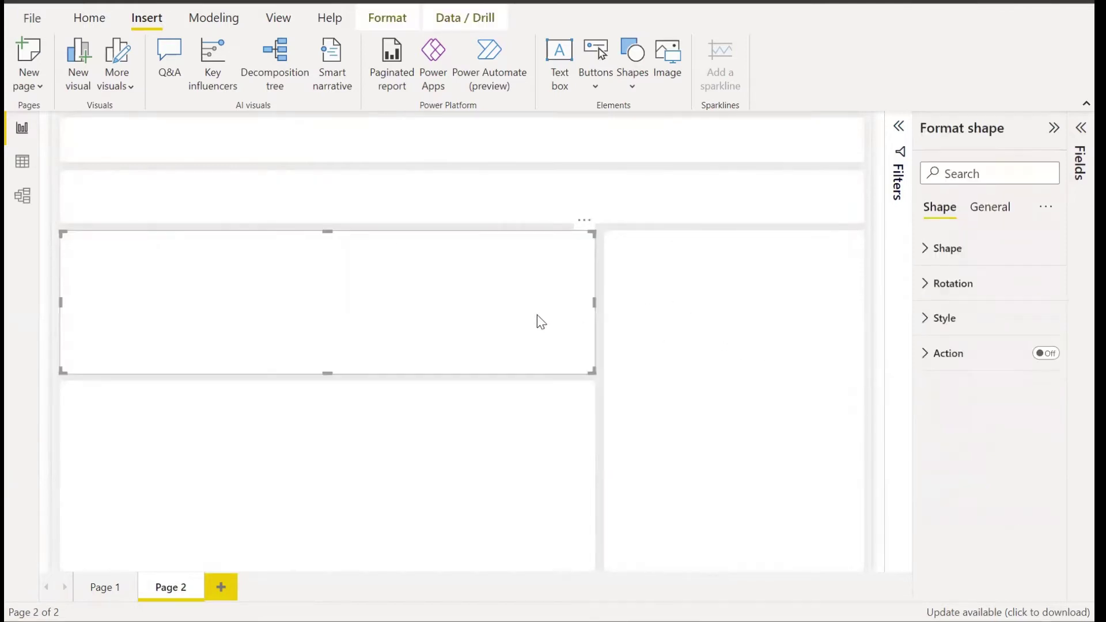
left_click(598, 289)
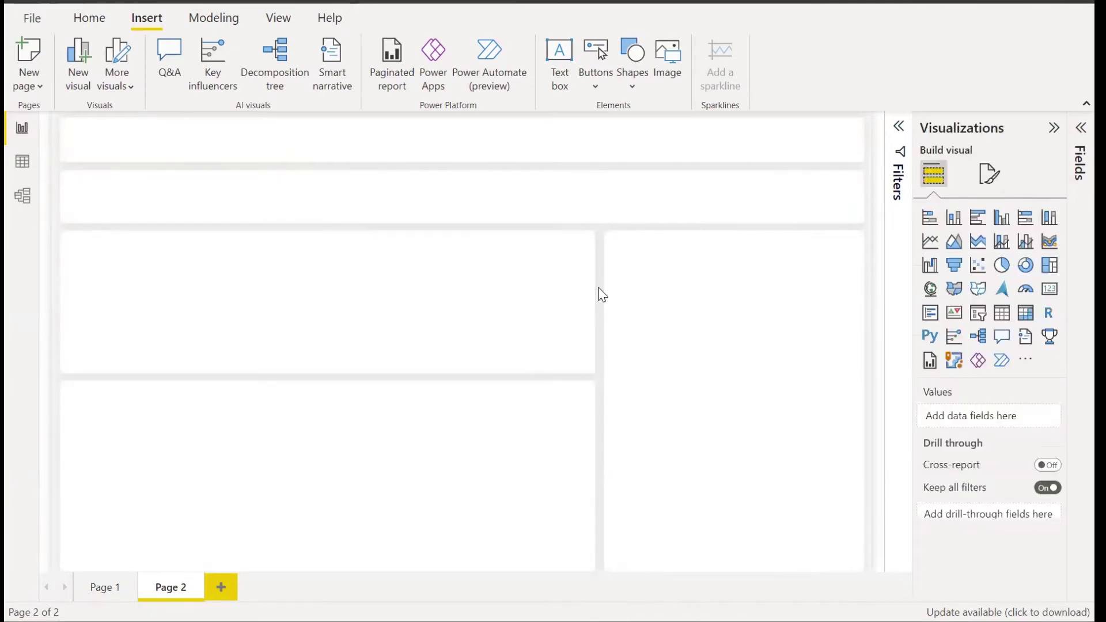
left_click(491, 285)
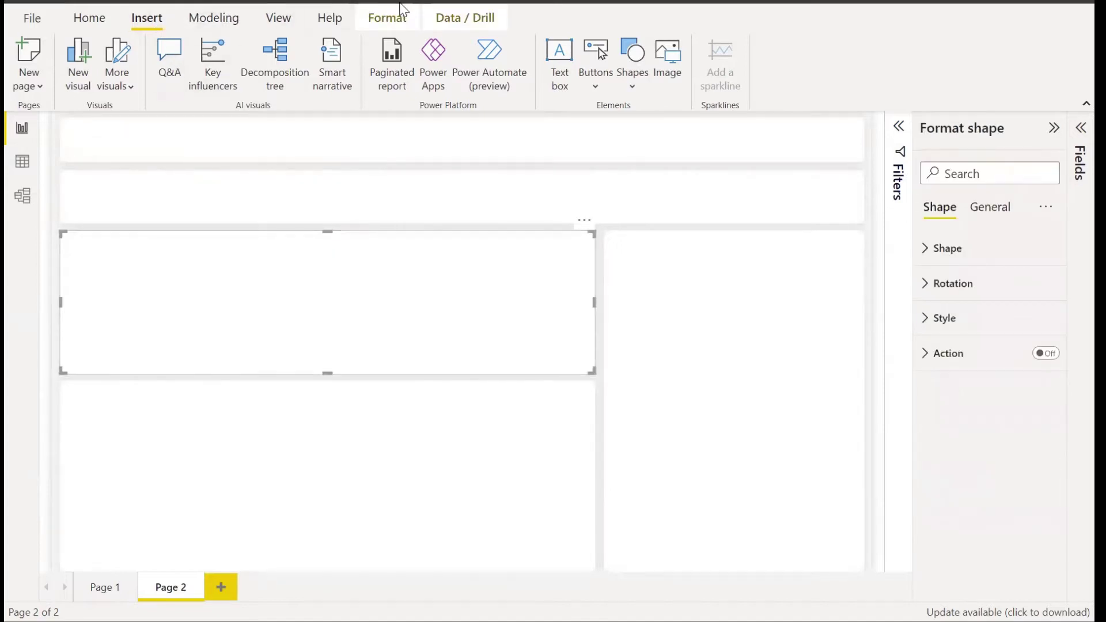
left_click(400, 17)
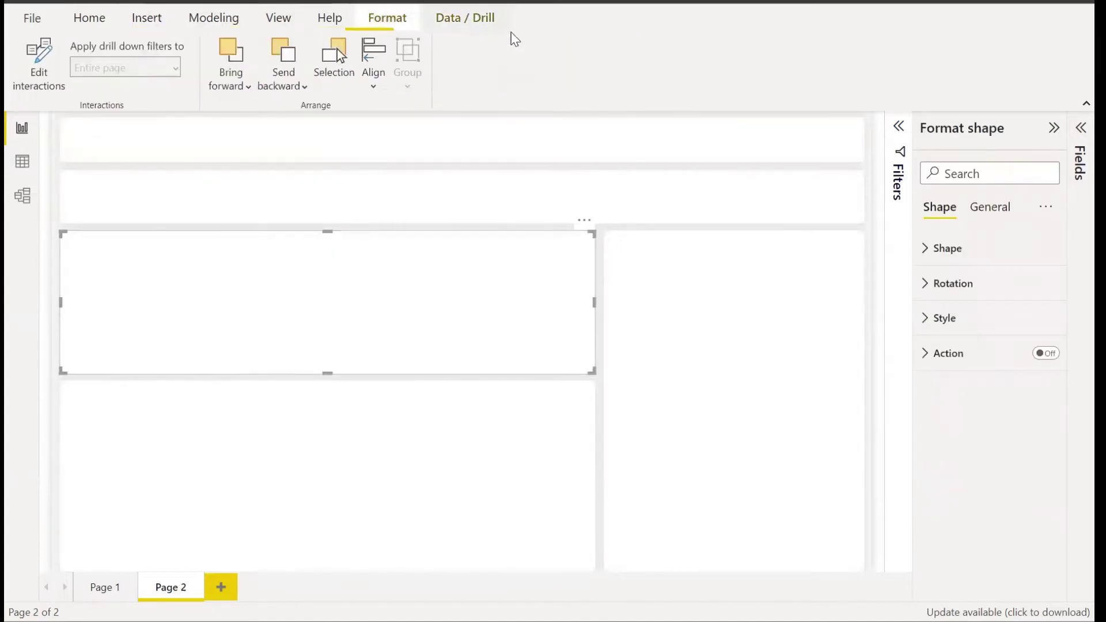
left_click(296, 84)
left_click(308, 140)
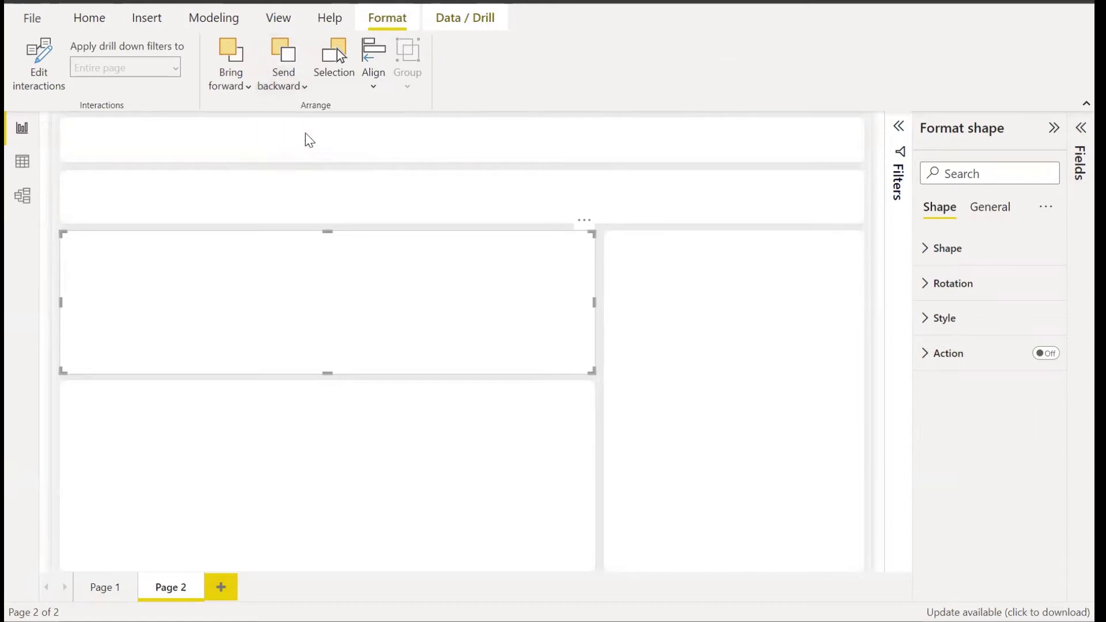
left_click(601, 265)
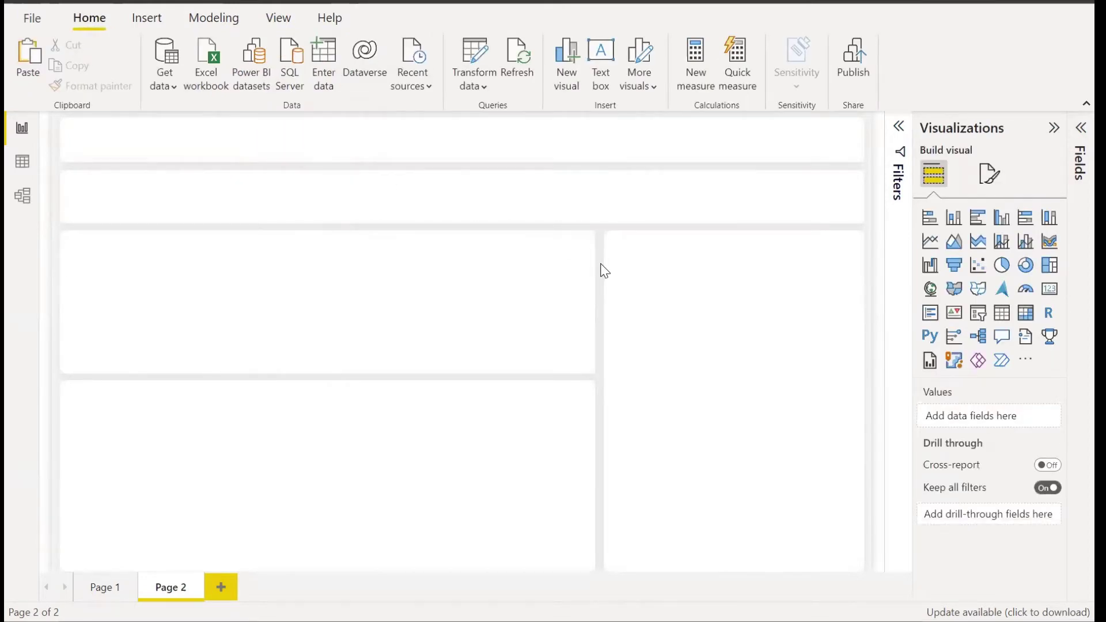
Step: Paste the title card into the header and verify its Page 1 Title measure under Measure Table > Page titles
key("ctrl+v")
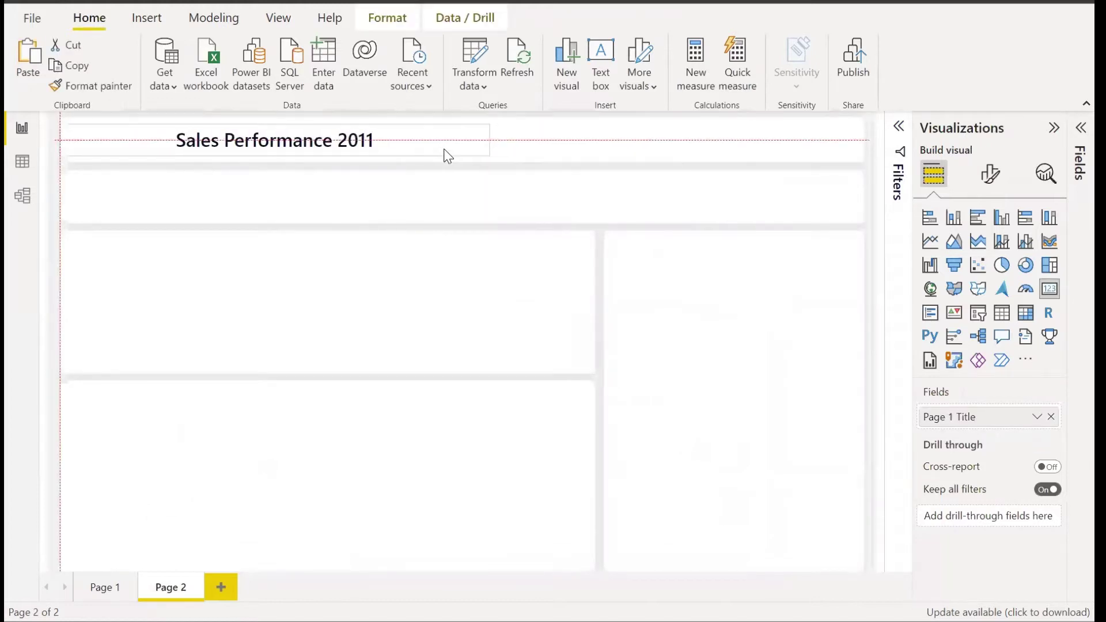
mouse_move(444, 153)
left_mouse_down()
mouse_move(456, 153)
mouse_move(449, 141)
mouse_move(469, 158)
mouse_move(452, 161)
left_mouse_up()
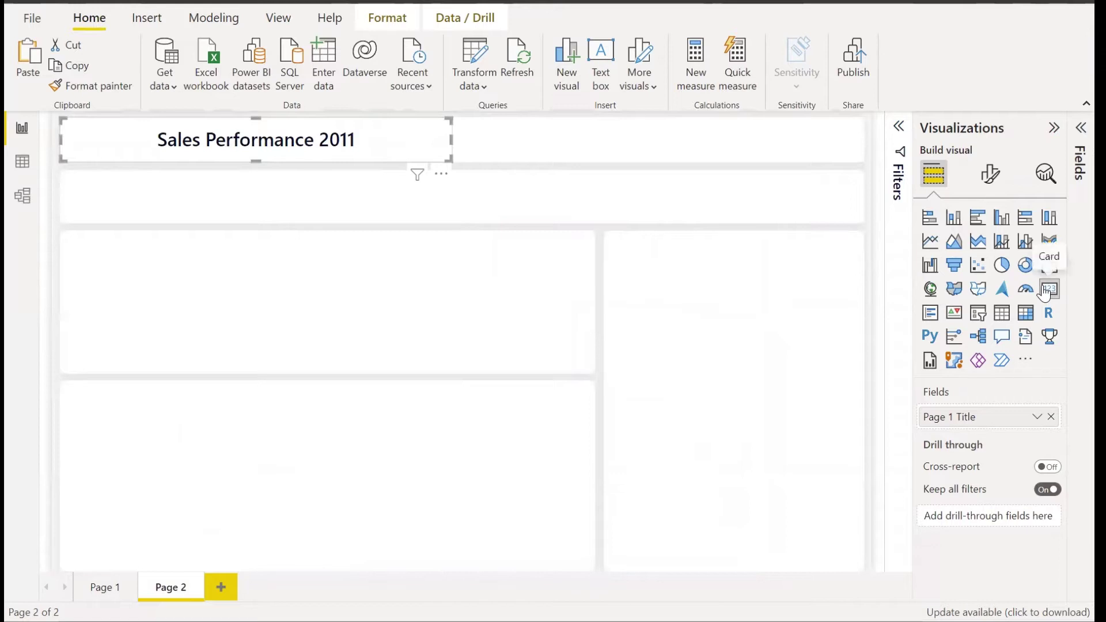
left_click(1070, 140)
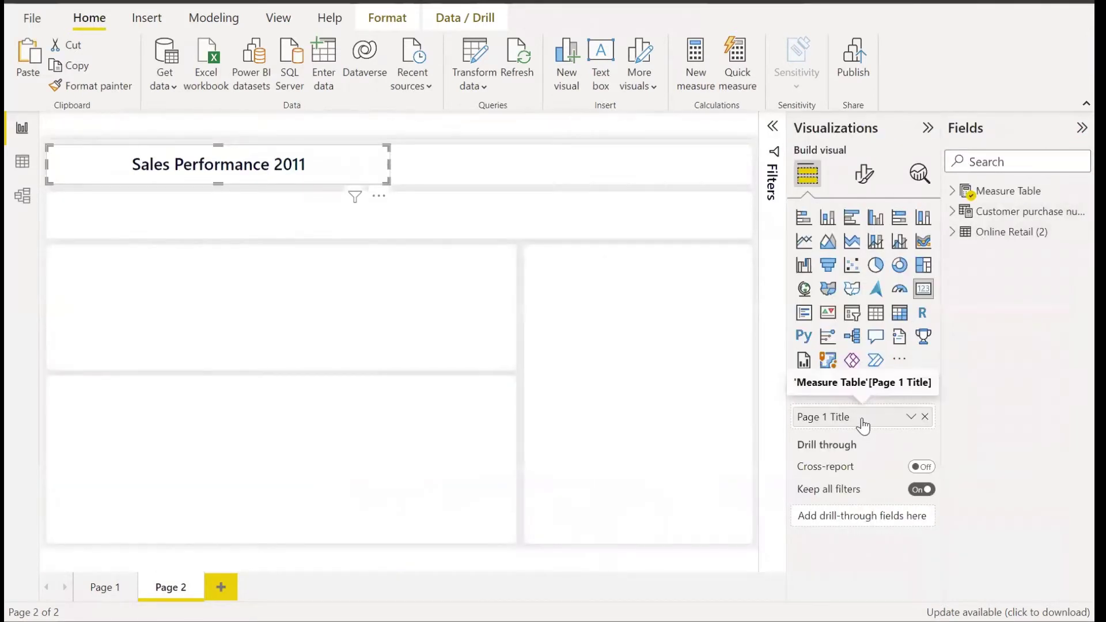
left_click(953, 193)
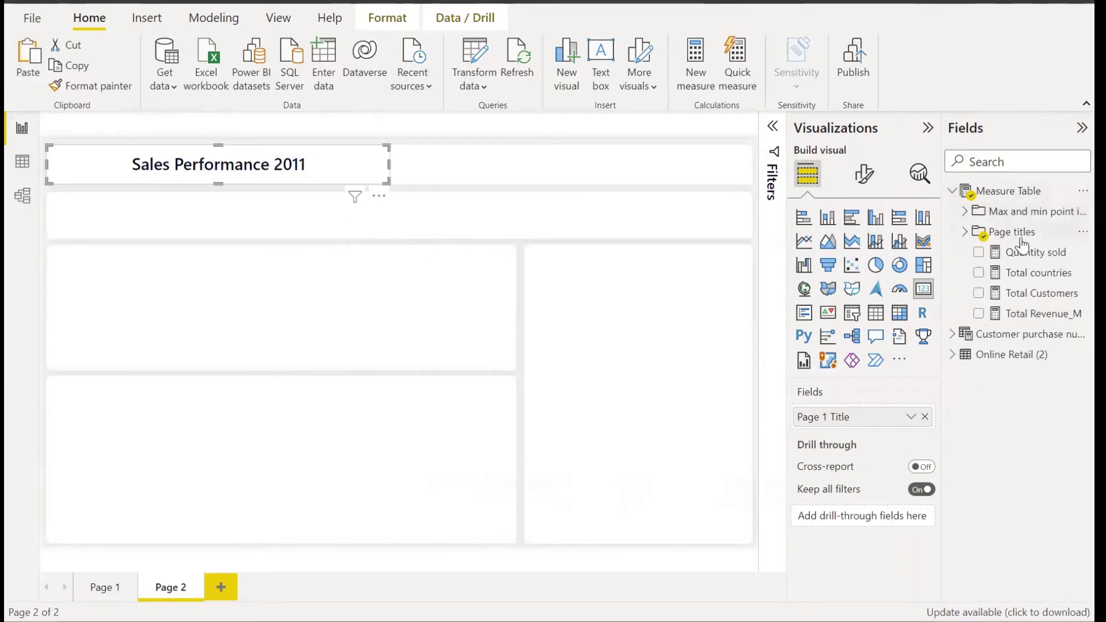
left_click(966, 232)
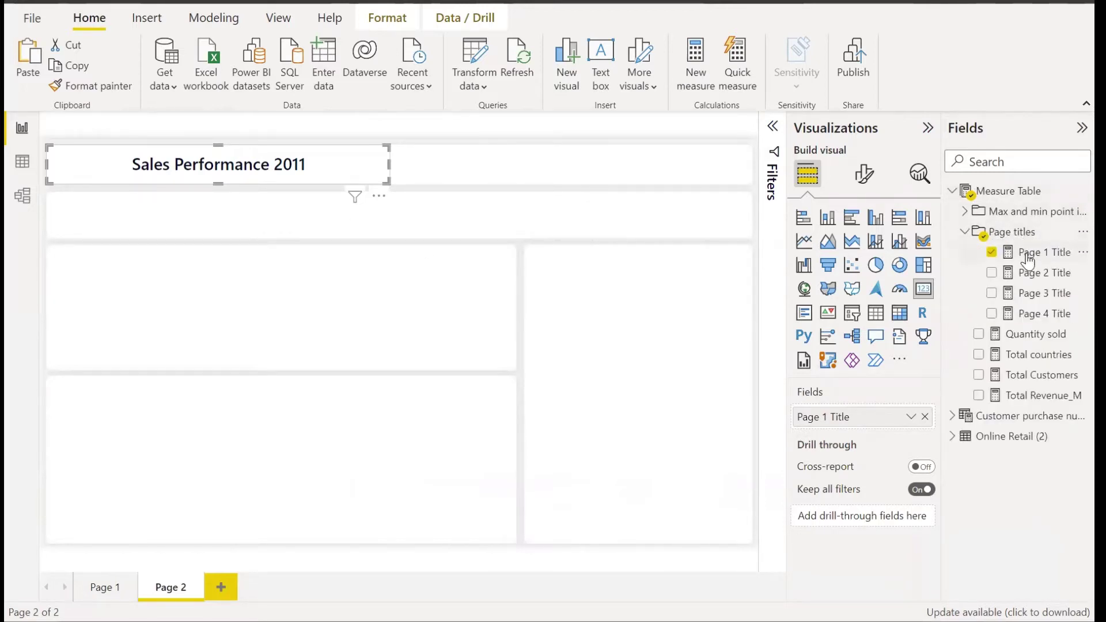
left_click(1012, 254)
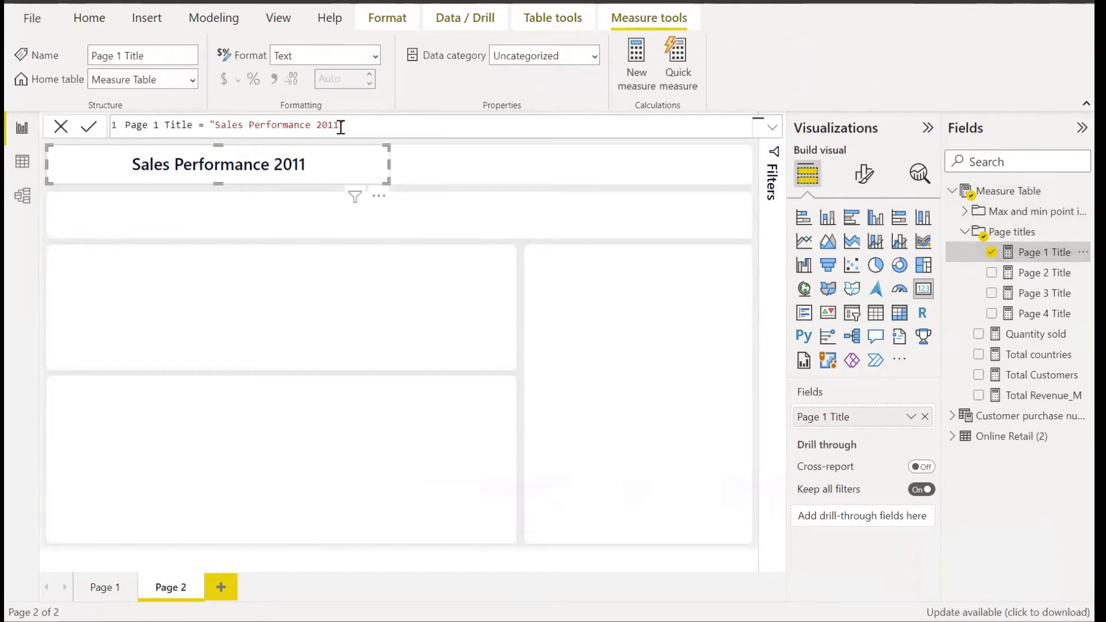
left_click(1082, 128)
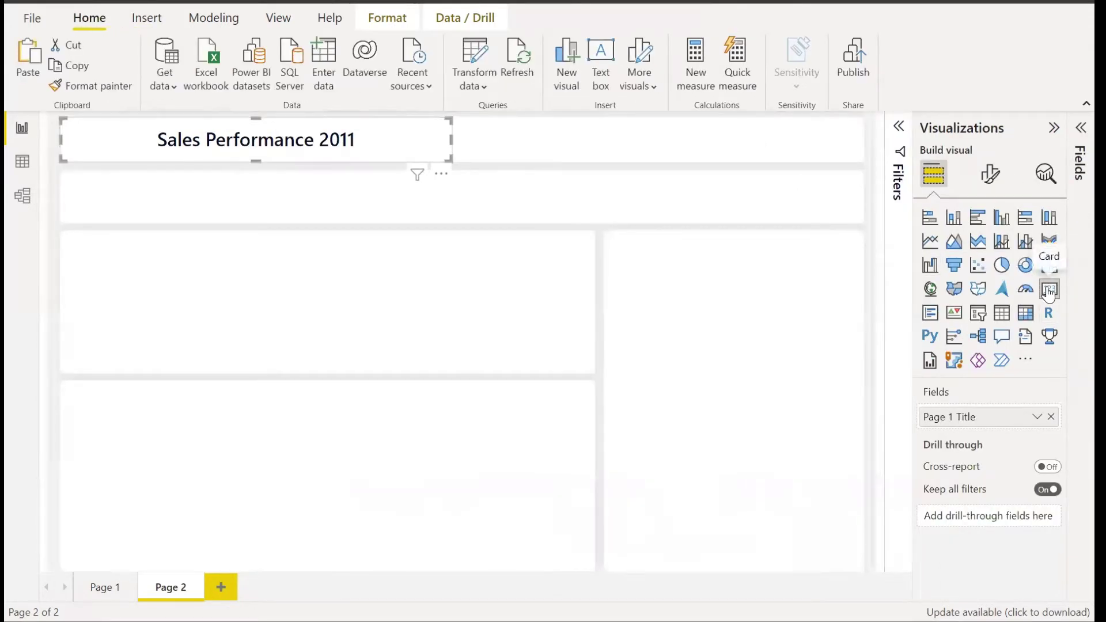
Step: Set the title card's callout value font size to 40 so 'Sales Performance 2011' fills the banner
left_click(990, 174)
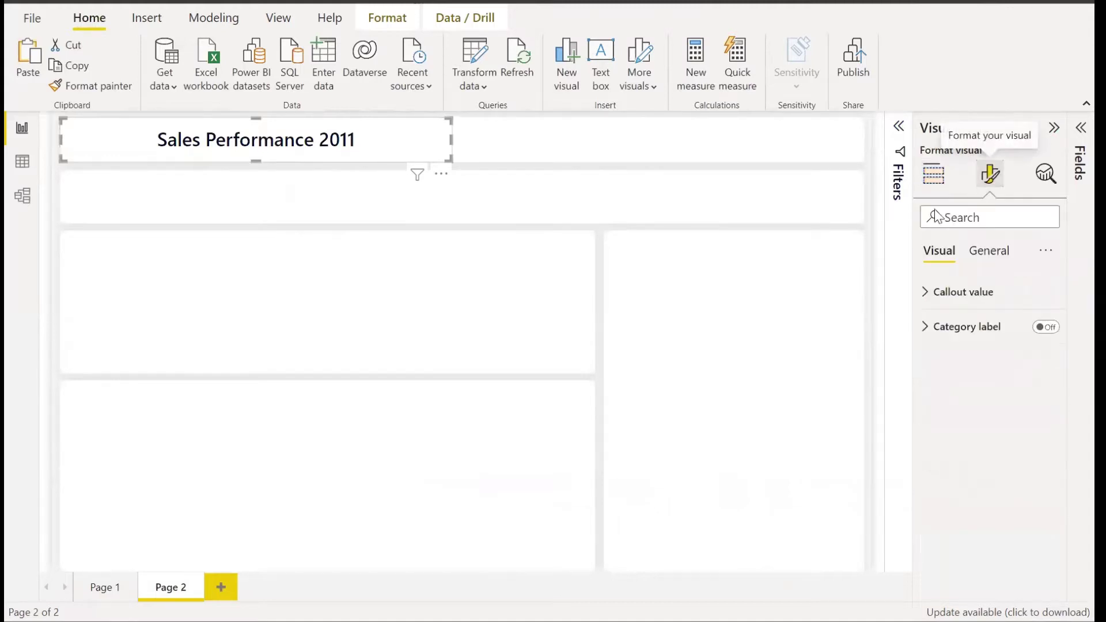
left_click(924, 300)
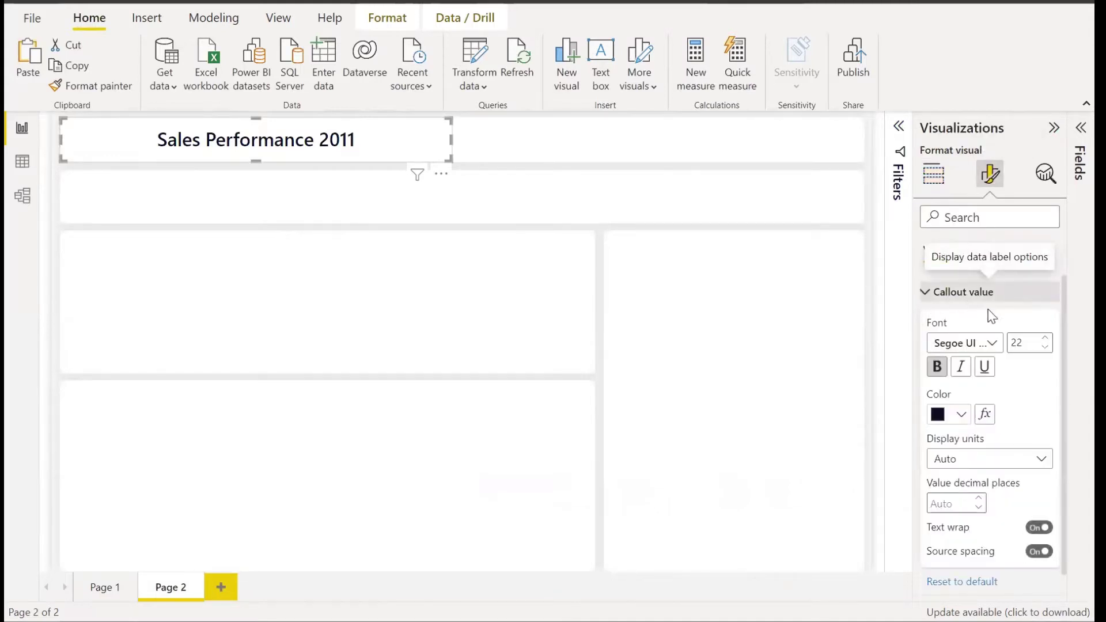
left_click(1045, 340)
left_click(1045, 339)
left_click(1046, 340)
left_click(1046, 339)
left_click(1045, 340)
left_click(1045, 339)
left_click(1045, 339)
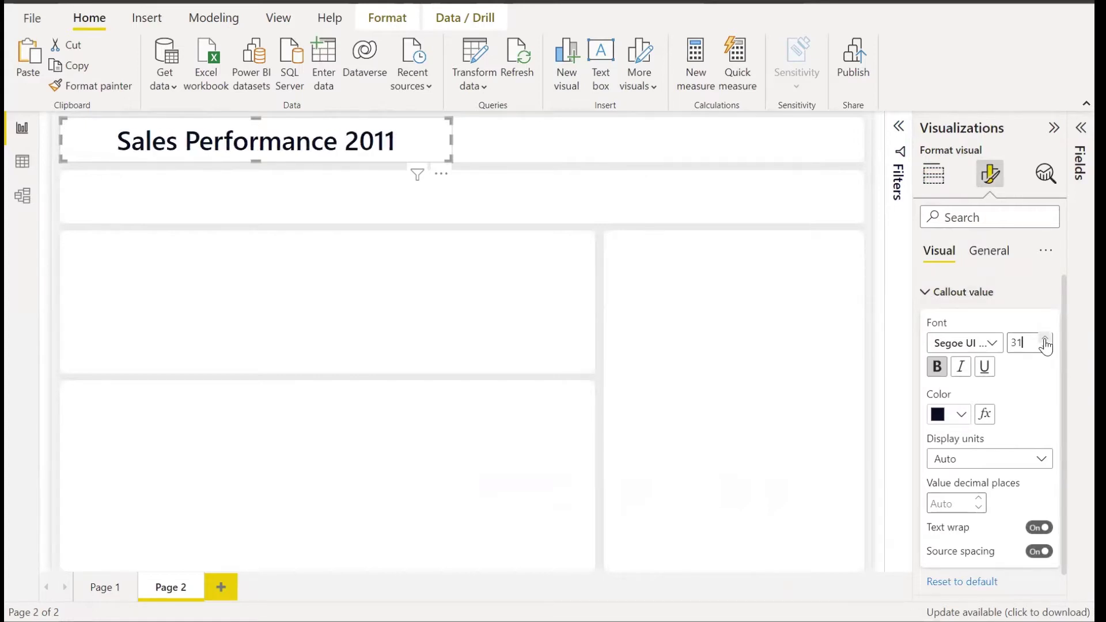
key("BackSpace")
key("BackSpace")
type("40")
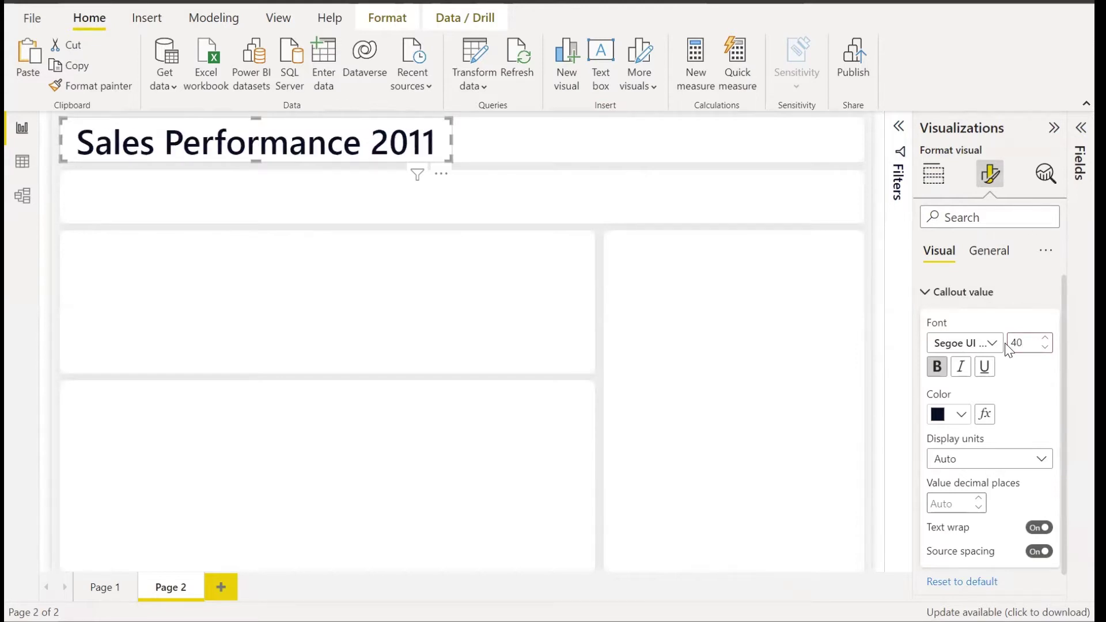
left_click(481, 170)
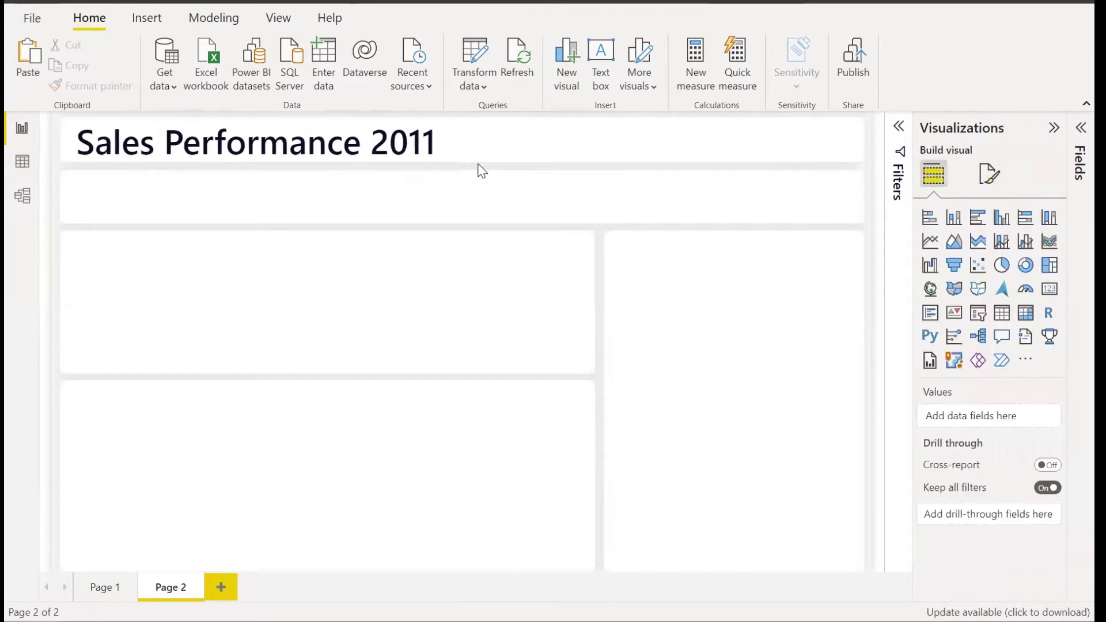